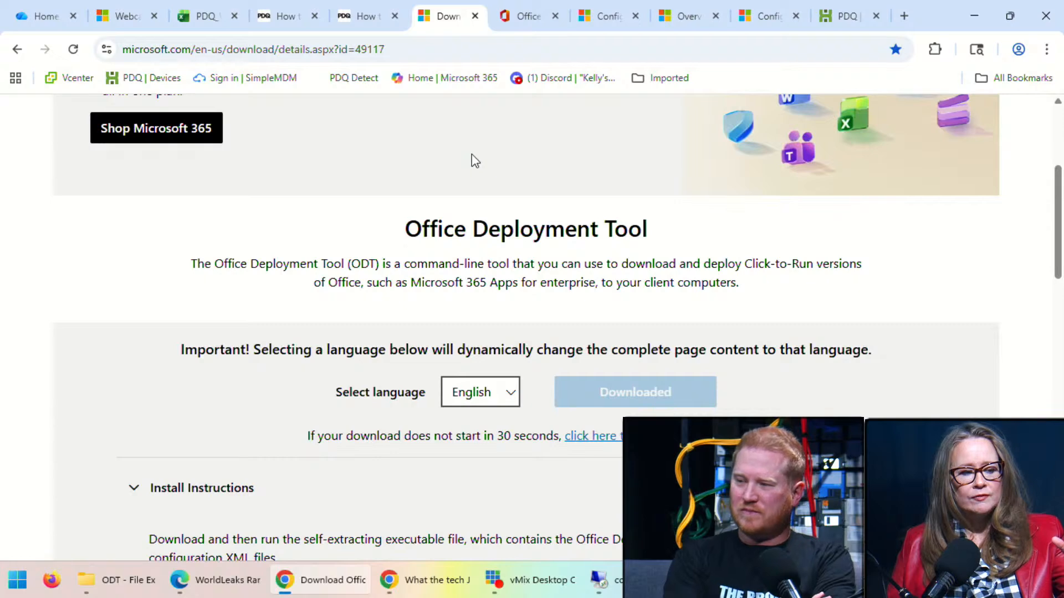
Open the ODT folder in File Explorer and review the deployment files it contains.
left_click(128, 590)
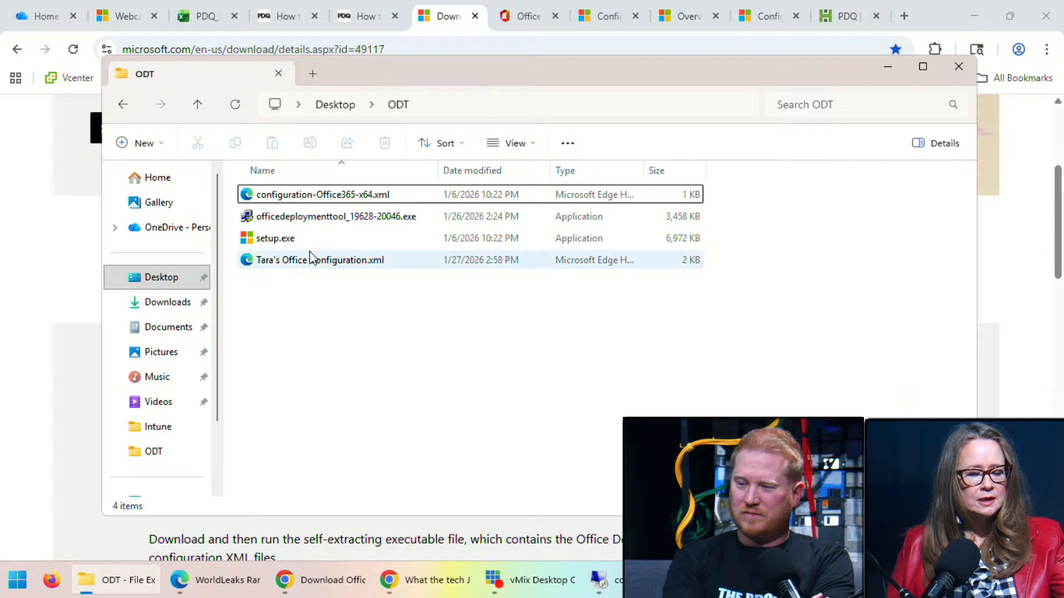
mouse_move(314, 224)
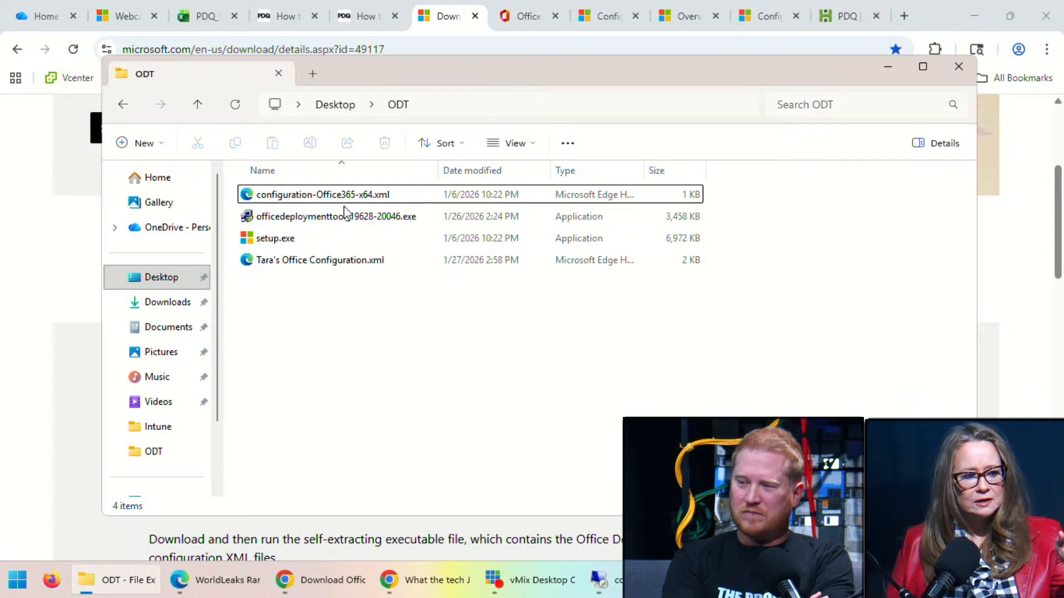
mouse_move(356, 223)
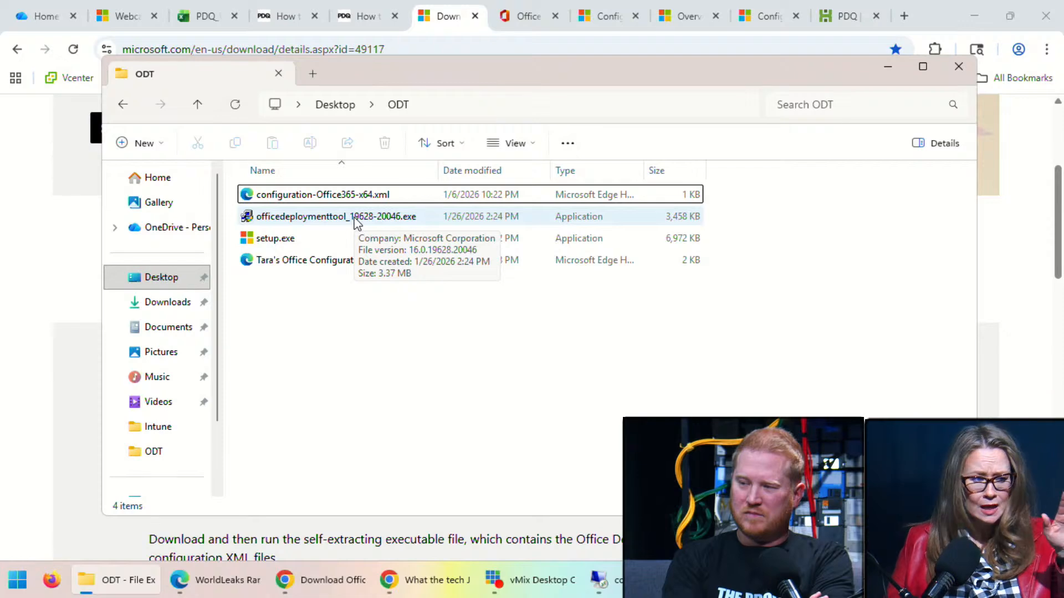
Review the update and upgrade options in the Office Customization Tool deployment settings.
left_click(527, 19)
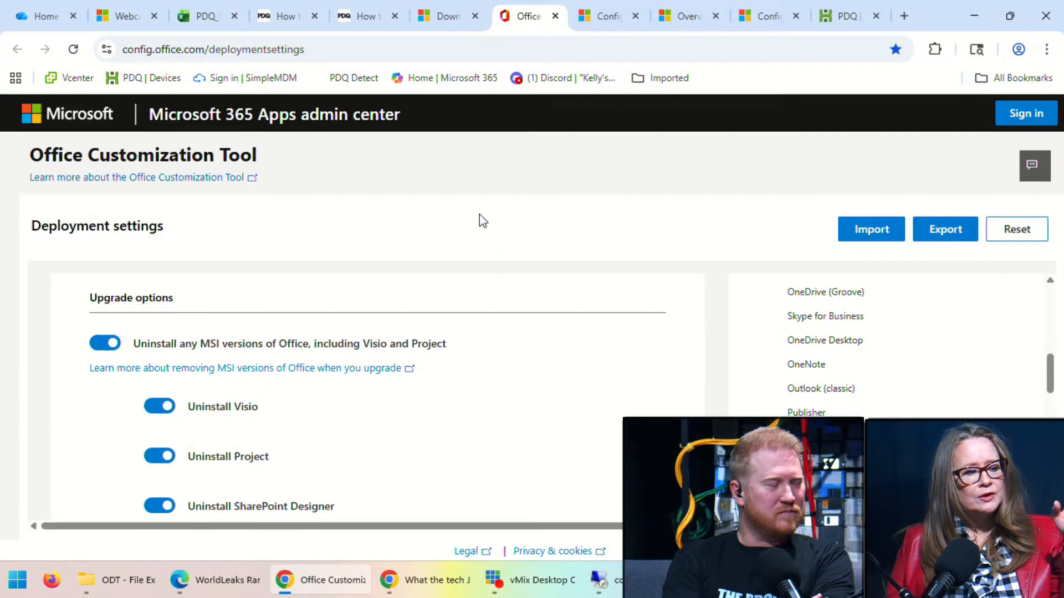
scroll(421, 310, "up", 5)
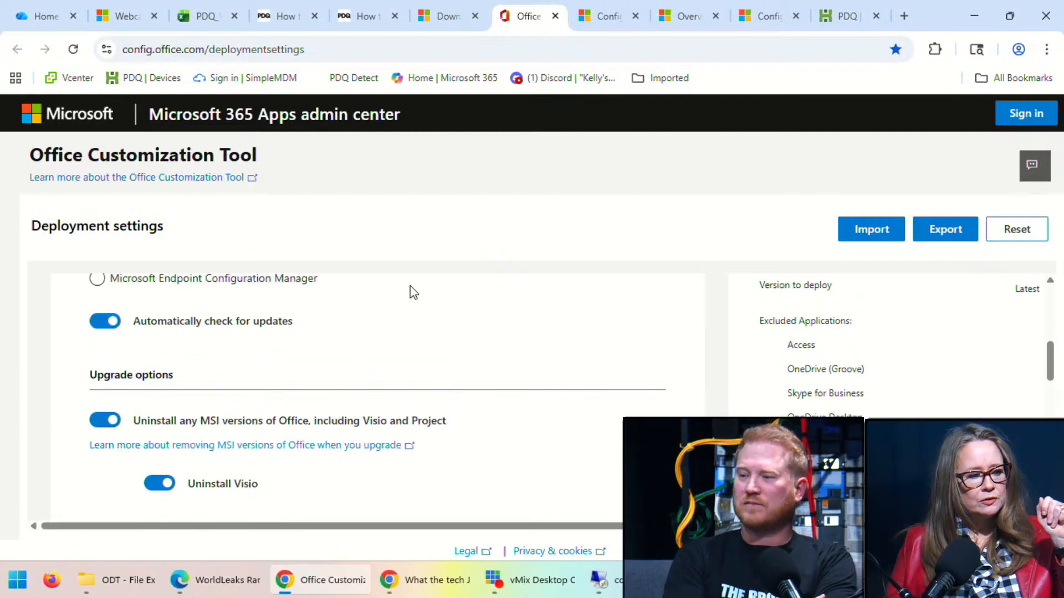
scroll(419, 295, "up", 3)
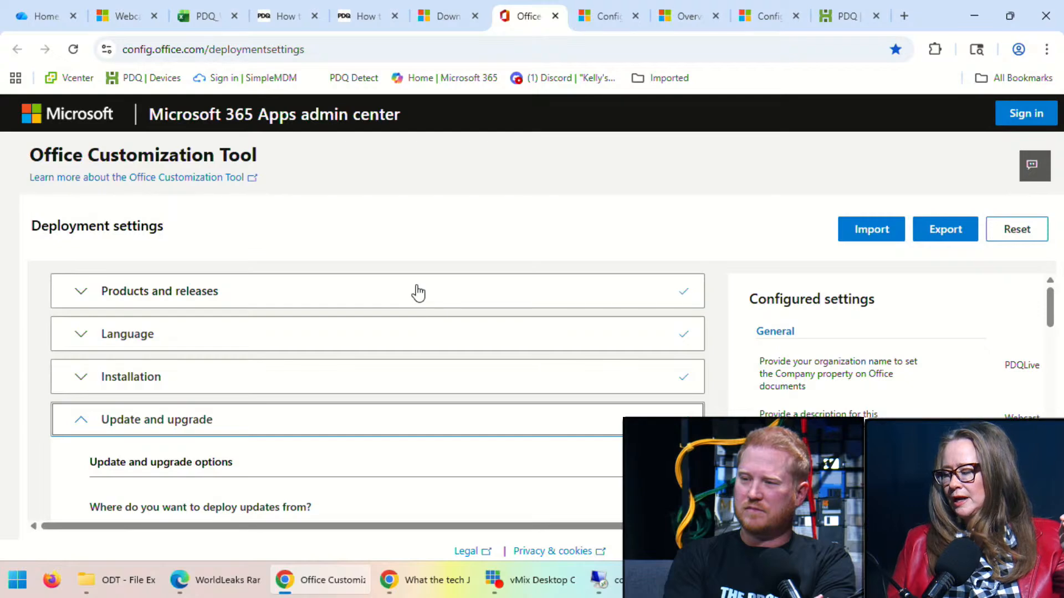
scroll(310, 327, "down", 3)
scroll(299, 309, "up", 3)
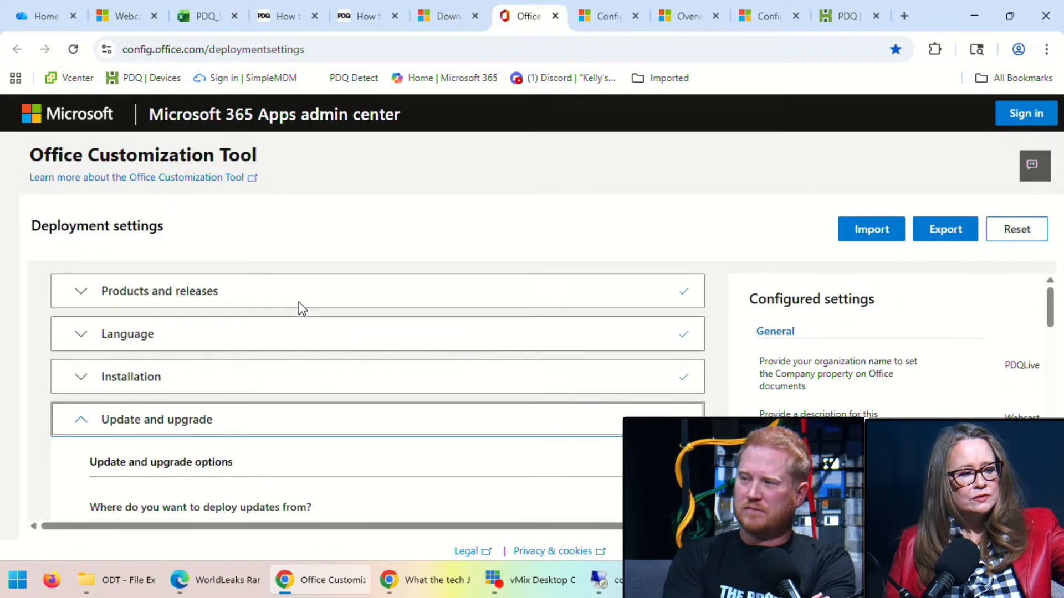
scroll(288, 343, "down", 10)
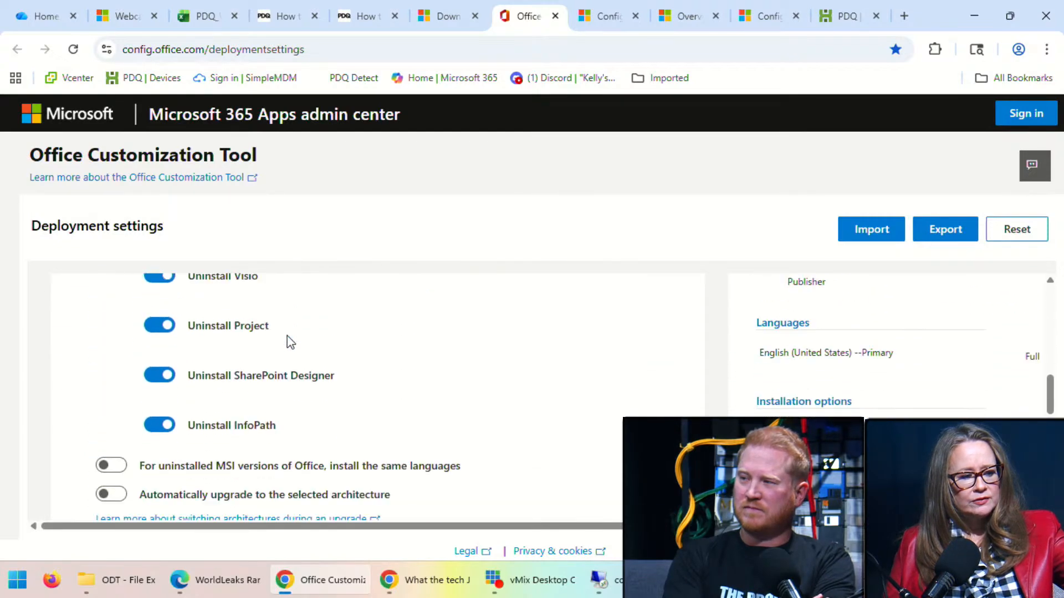
scroll(287, 335, "down", 7)
scroll(293, 333, "up", 7)
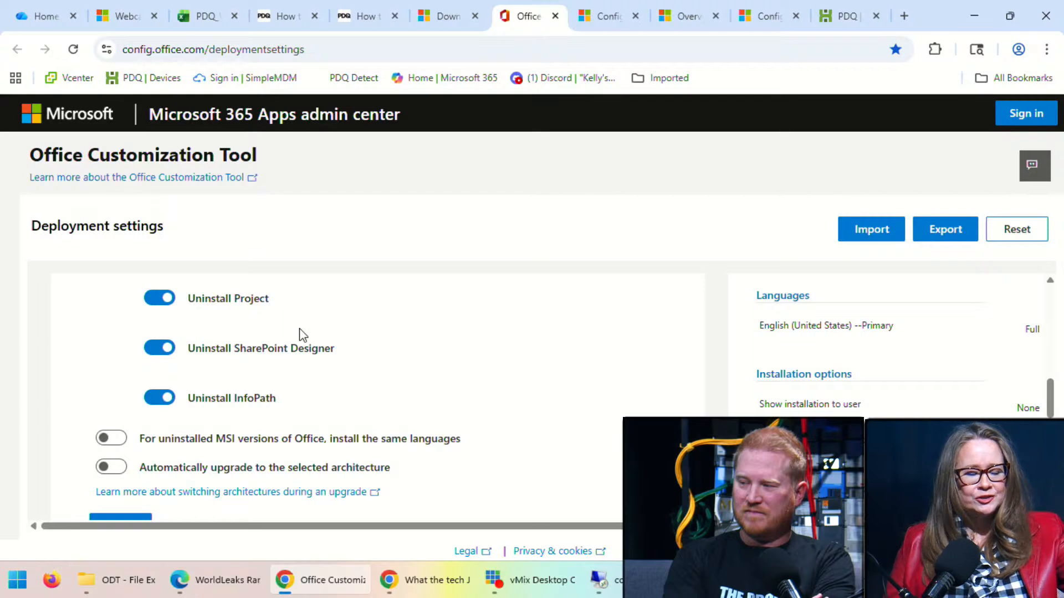
scroll(507, 297, "down", 1)
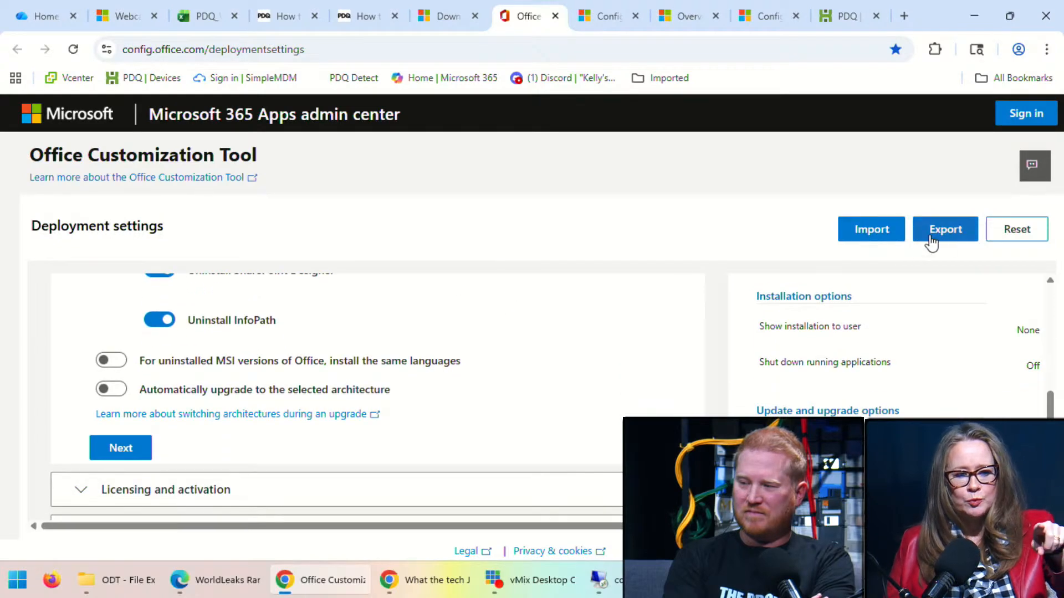
Read the Add element example in the Office Deployment Tool configuration options article.
left_click(117, 579)
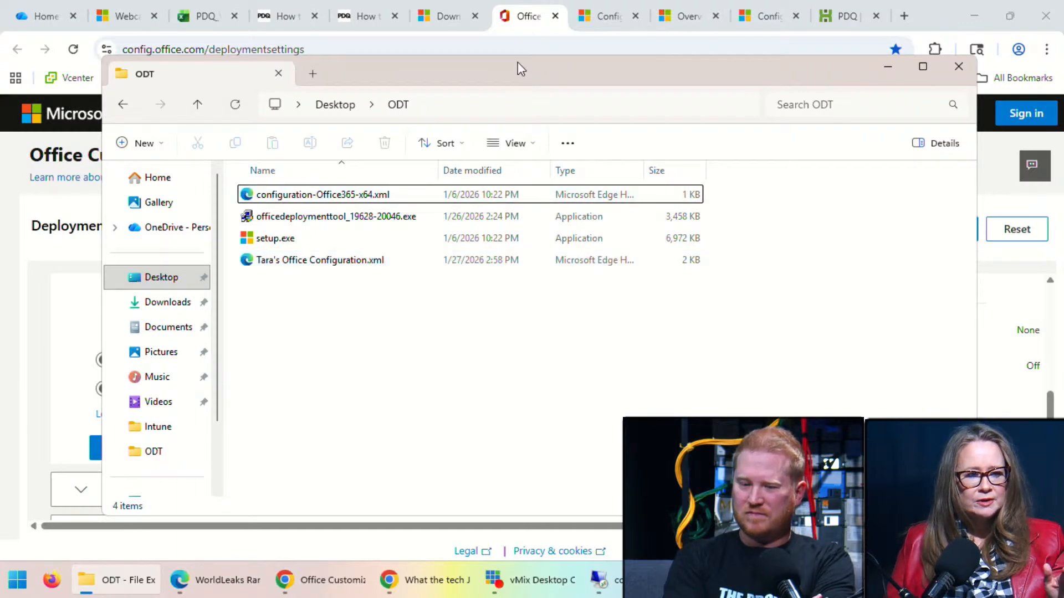
left_click(600, 19)
left_click(603, 19)
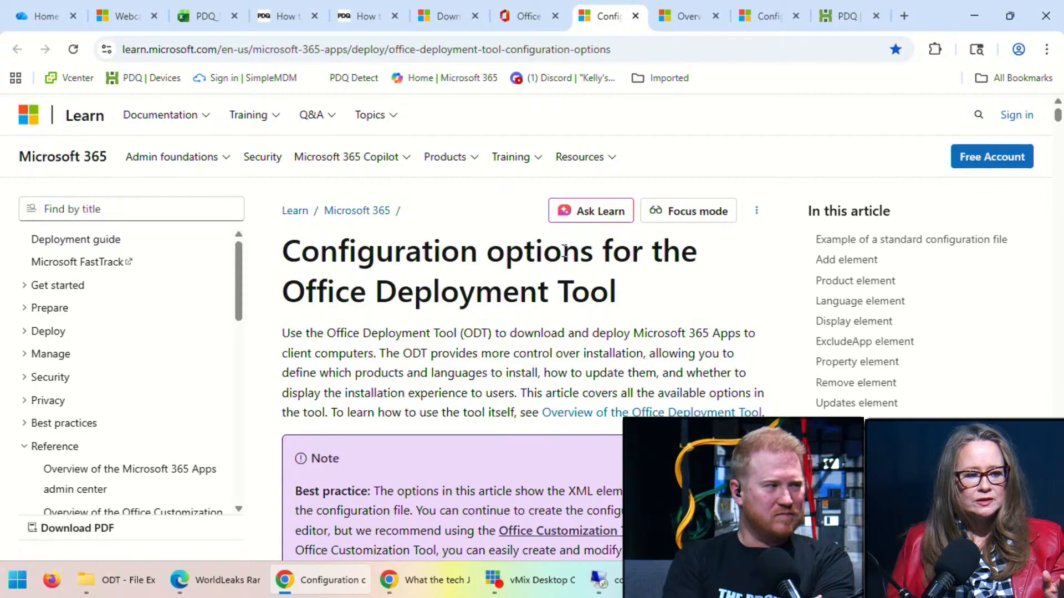
scroll(554, 247, "down", 10)
scroll(554, 247, "down", 15)
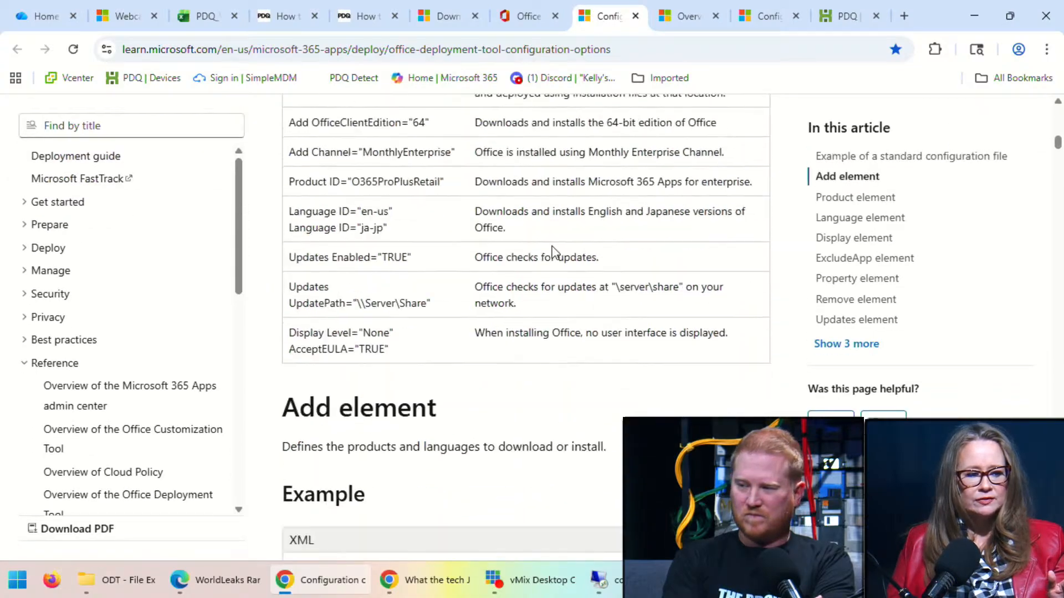
scroll(550, 244, "up", 6)
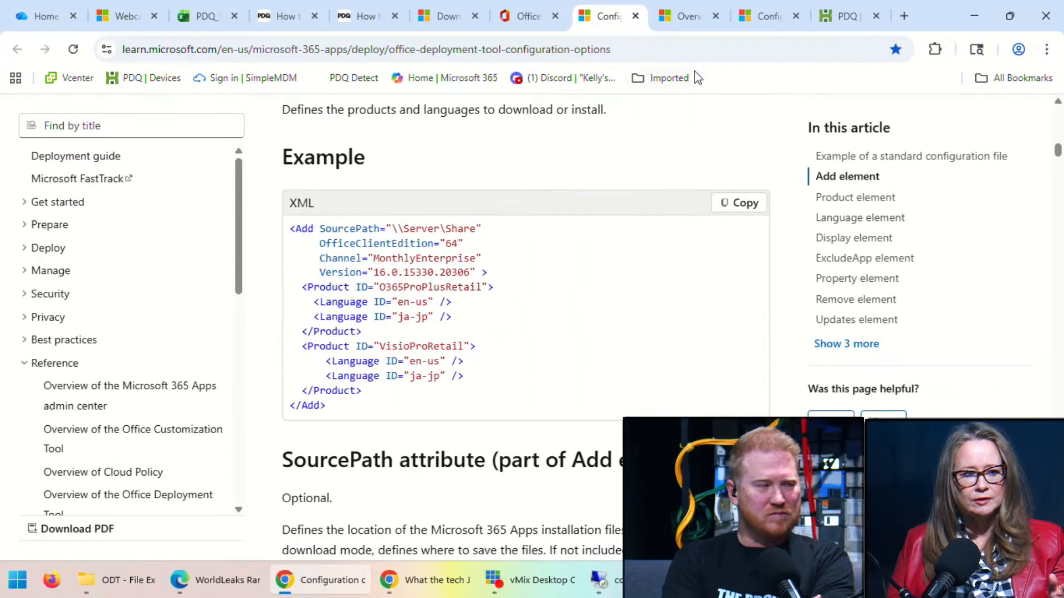
left_click(685, 15)
left_click(785, 15)
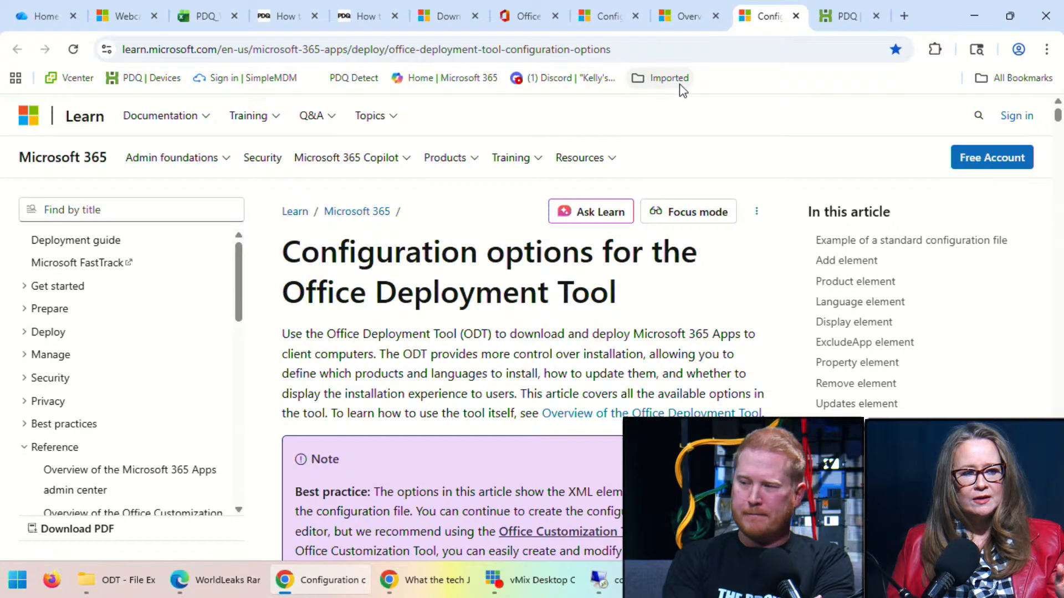
left_click(845, 16)
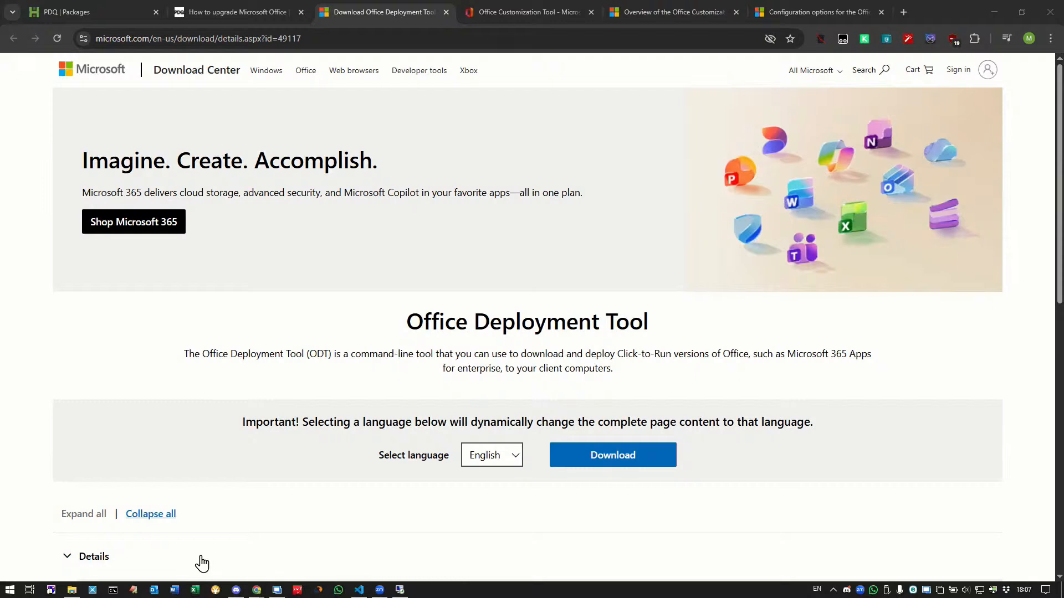
Open the ODT folder under C:\TEMP in File Explorer.
left_click(72, 590)
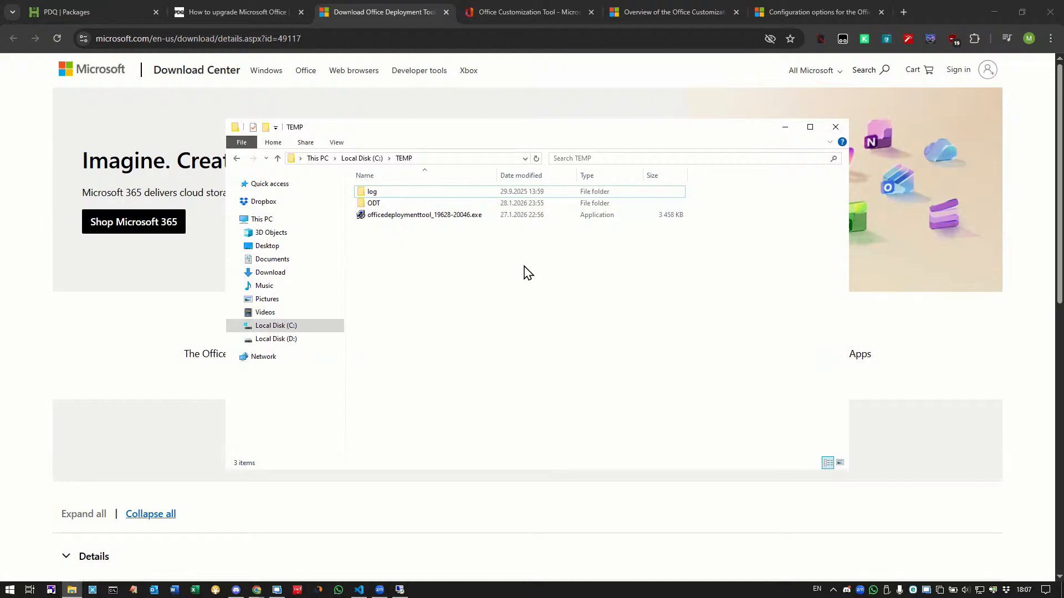
double_click(373, 203)
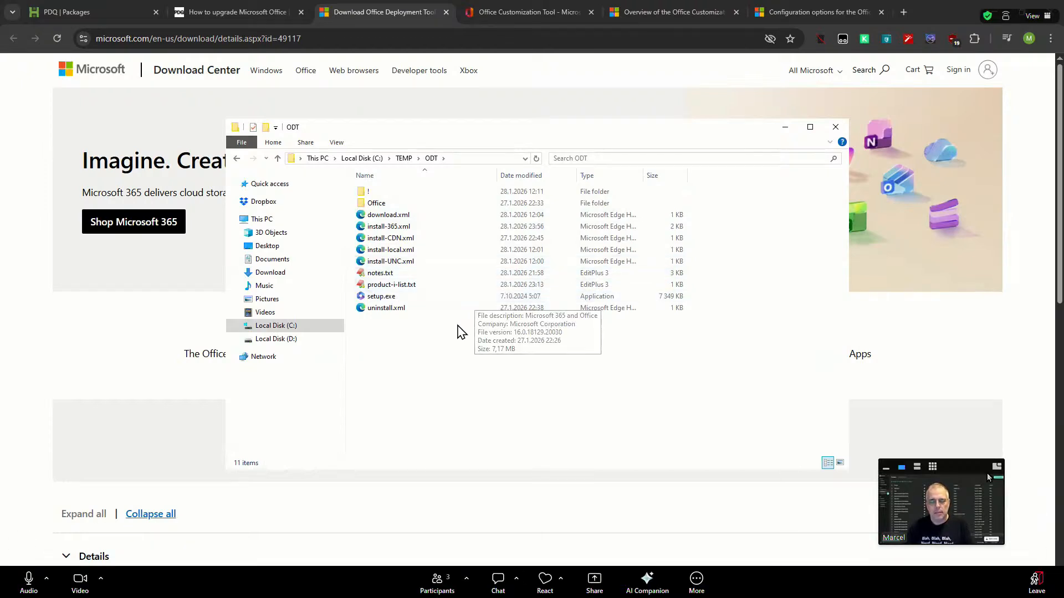
left_click_drag(950, 463, 883, 386)
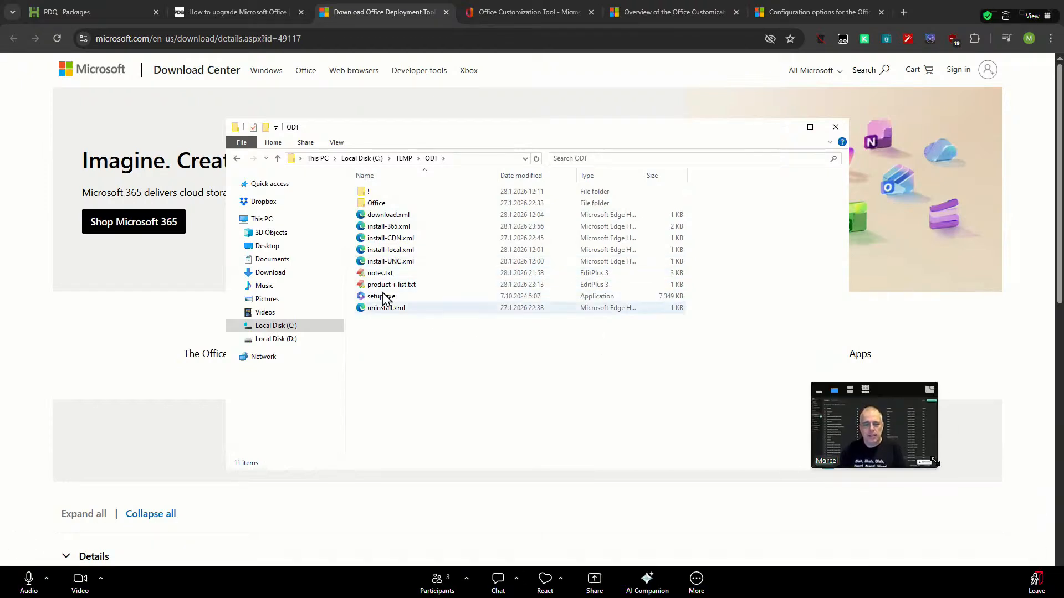
left_click_drag(937, 468, 1034, 522)
left_click_drag(931, 387, 884, 386)
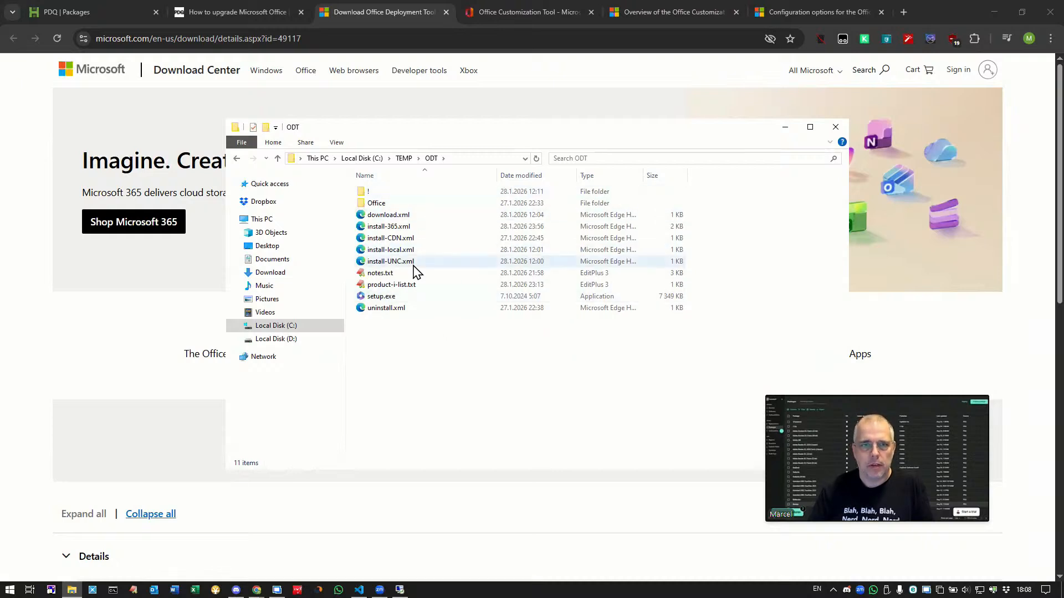
Expand and review the Products and releases settings in the Office Customization Tool.
left_click(531, 15)
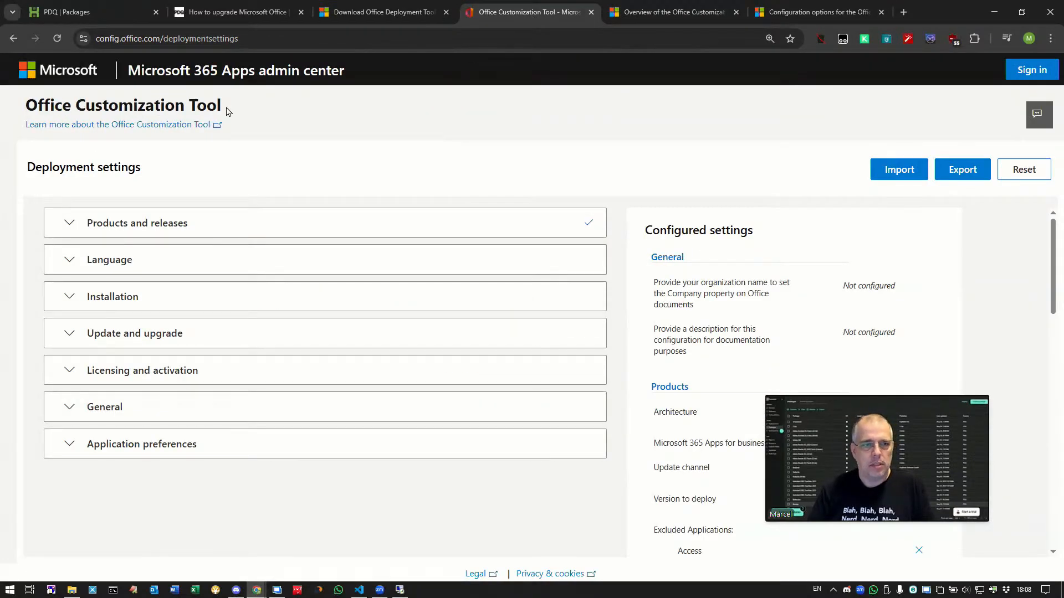
left_click(78, 225)
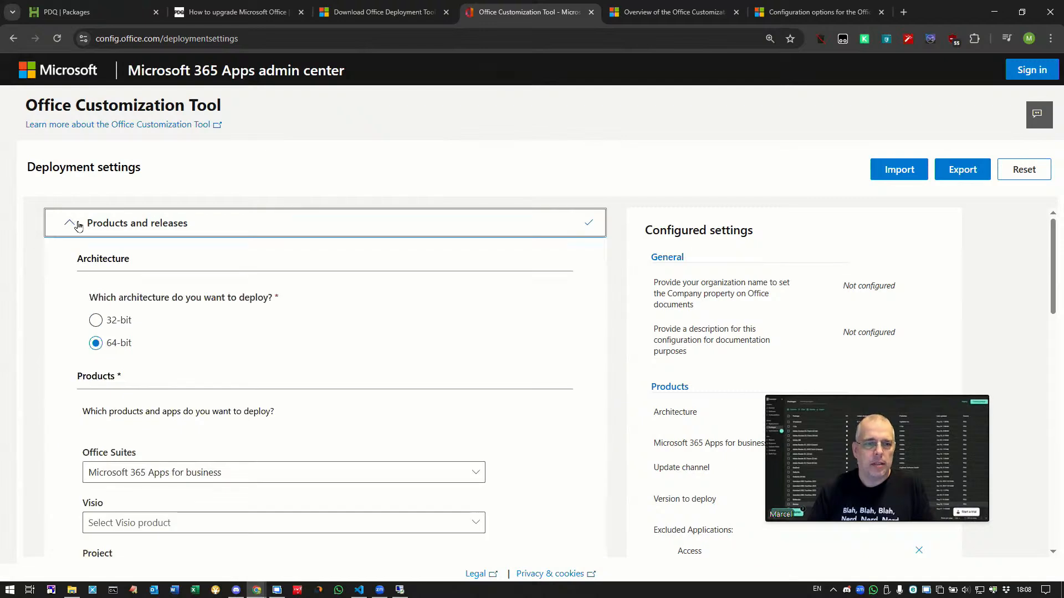
scroll(268, 330, "down", 1)
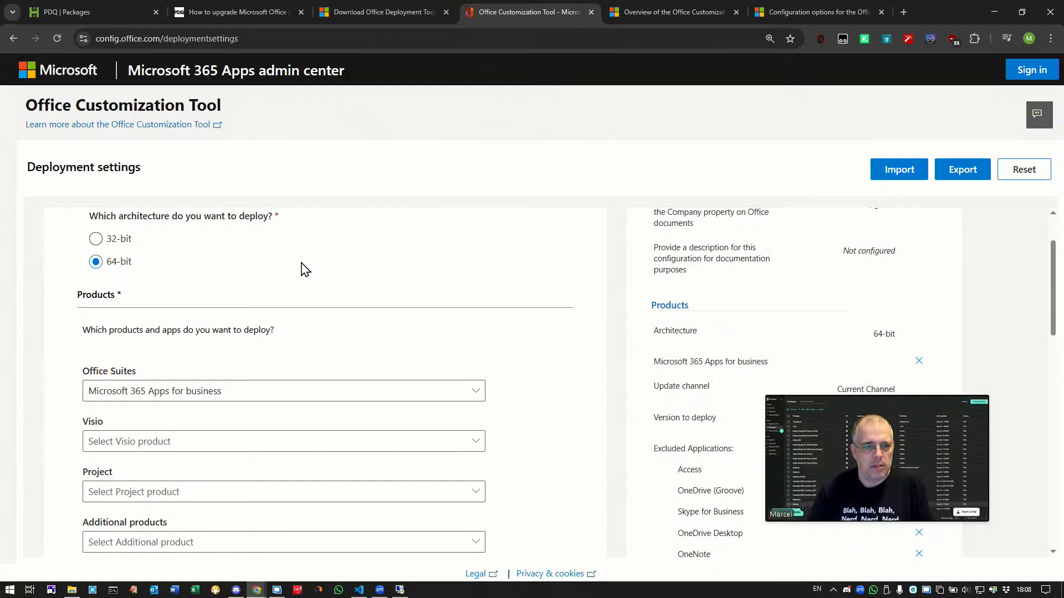
scroll(307, 272, "down", 2)
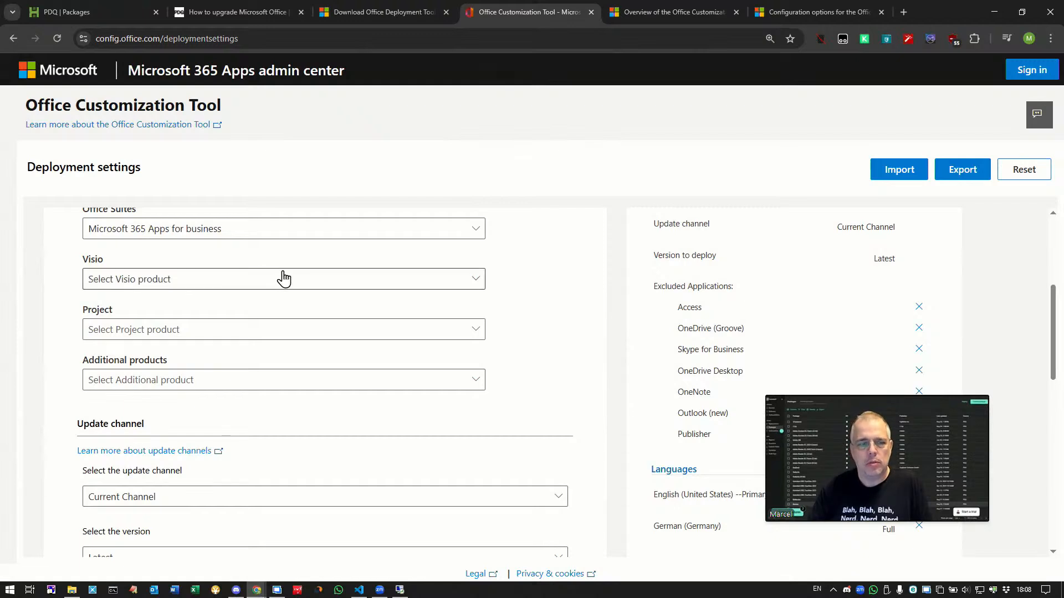
scroll(543, 295, "down", 3)
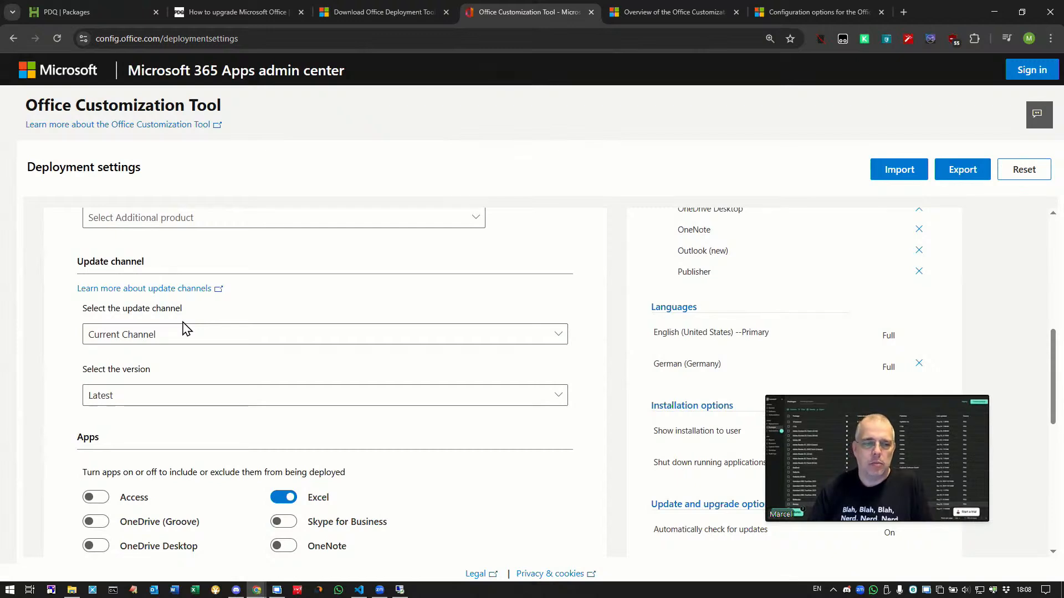
scroll(262, 363, "down", 2)
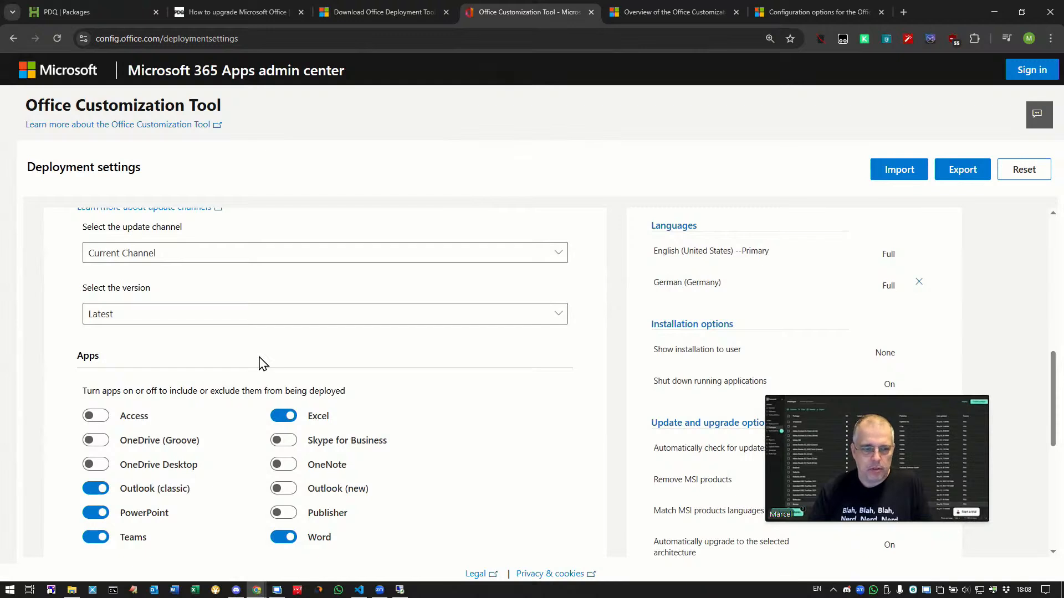
scroll(421, 357, "down", 3)
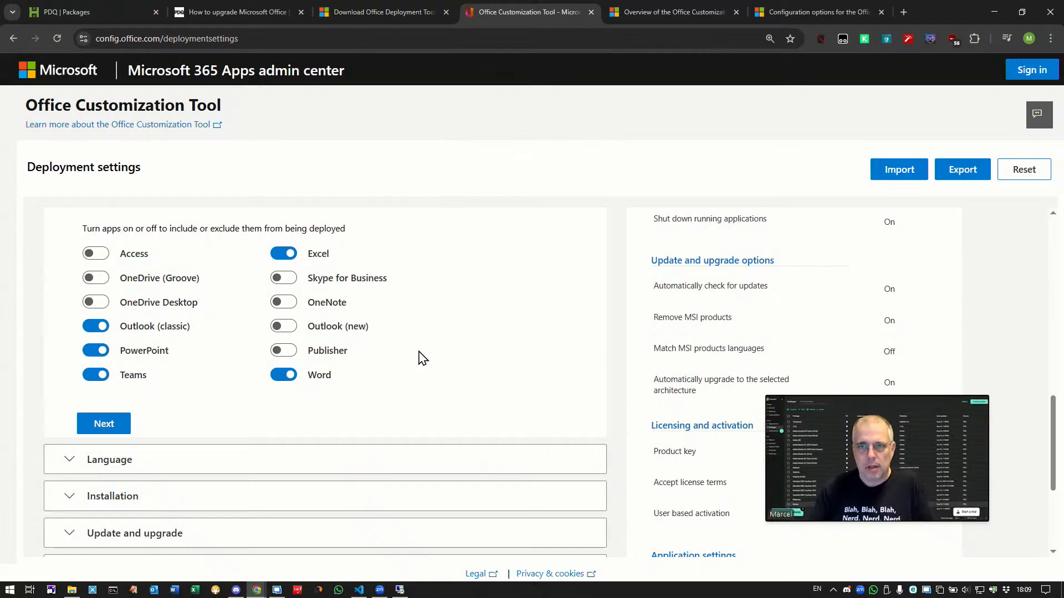
Open install-CDN.xml in the code editor and highlight the O365BusinessRetail product ID.
left_click(662, 15)
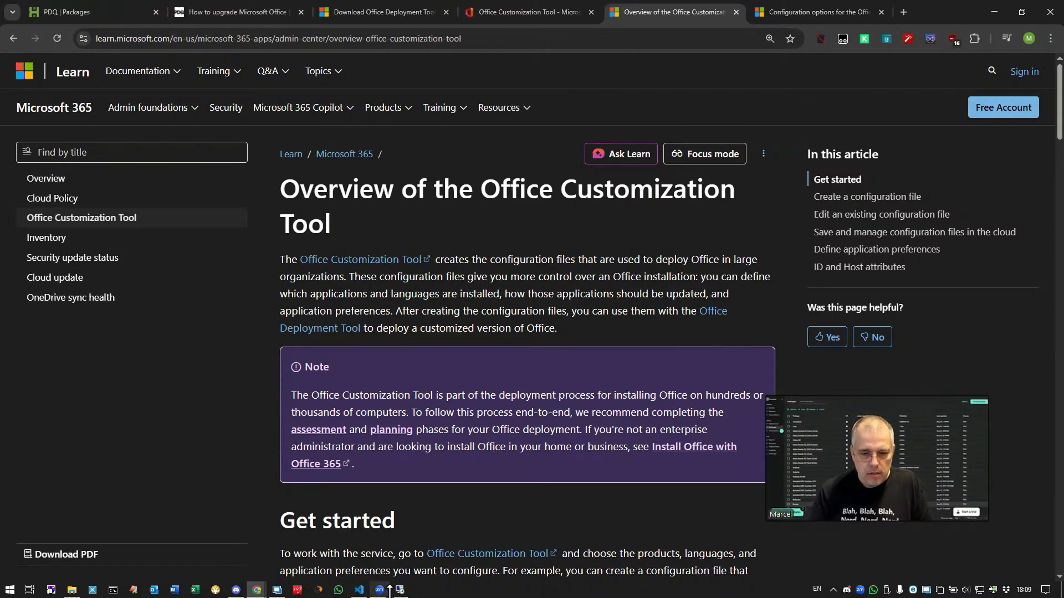
left_click(359, 587)
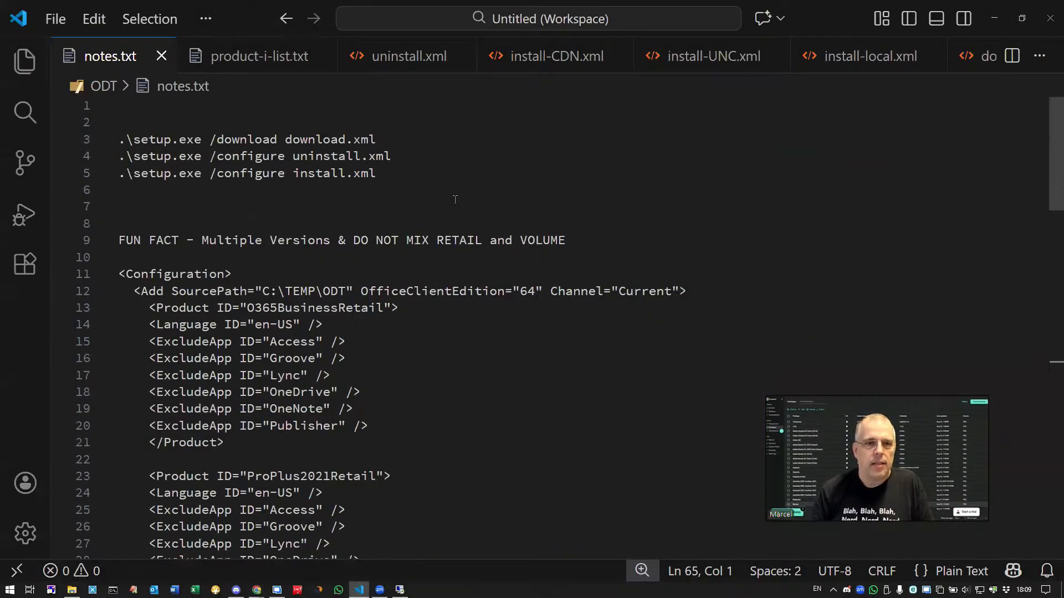
left_click(545, 59)
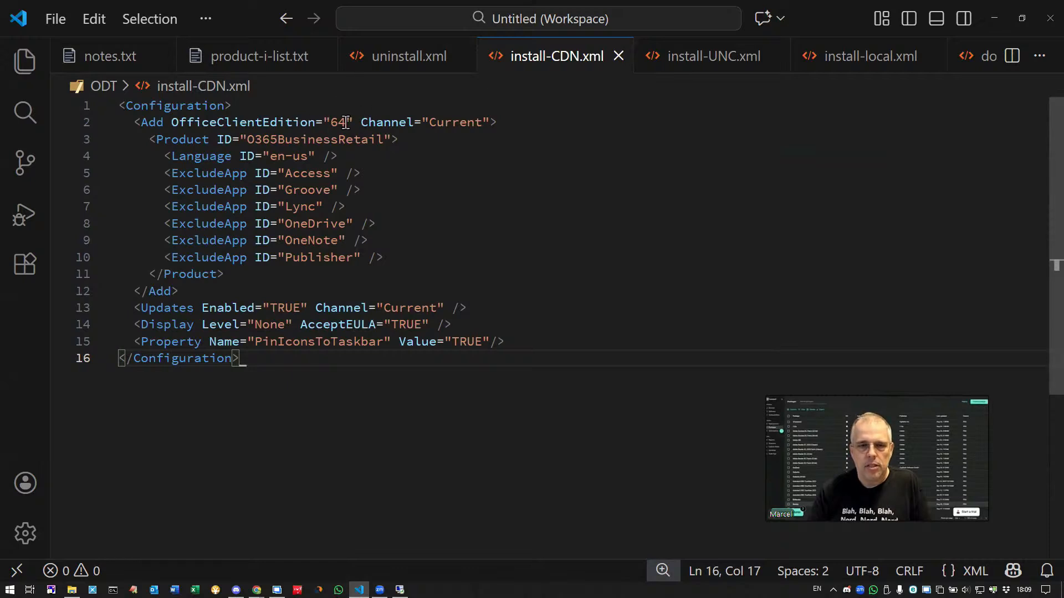
double_click(308, 139)
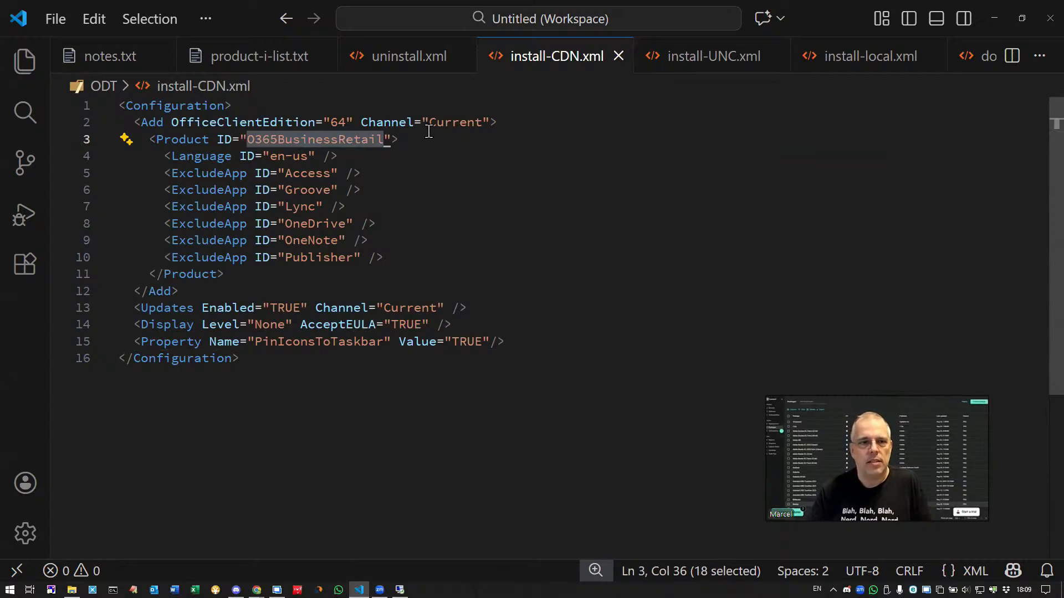
Highlight the volume and retail product IDs in product-i-list.txt, then open uninstall.xml.
left_click(268, 61)
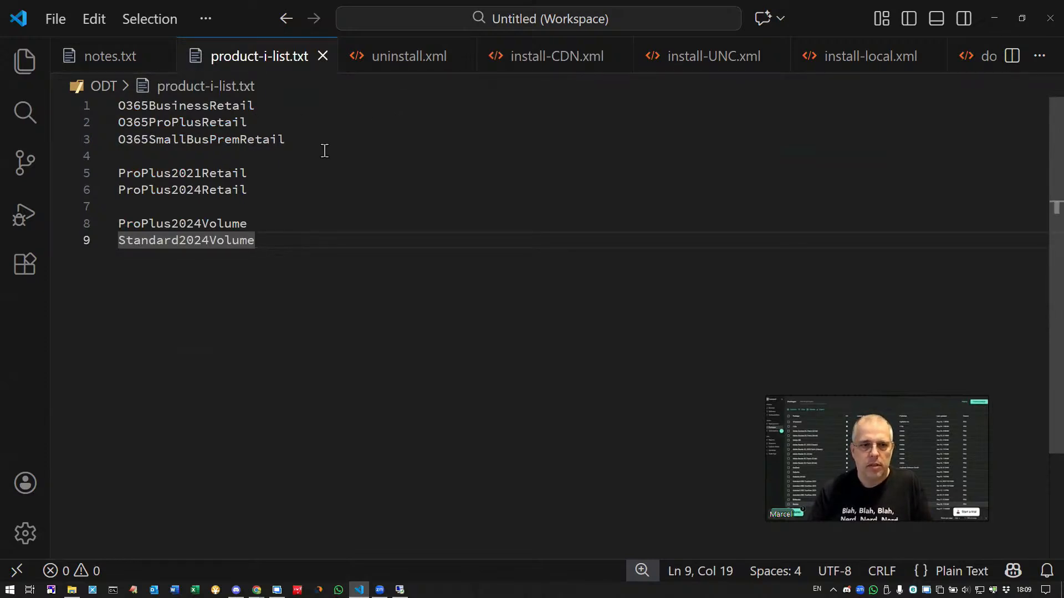
left_click_drag(282, 251, 112, 211)
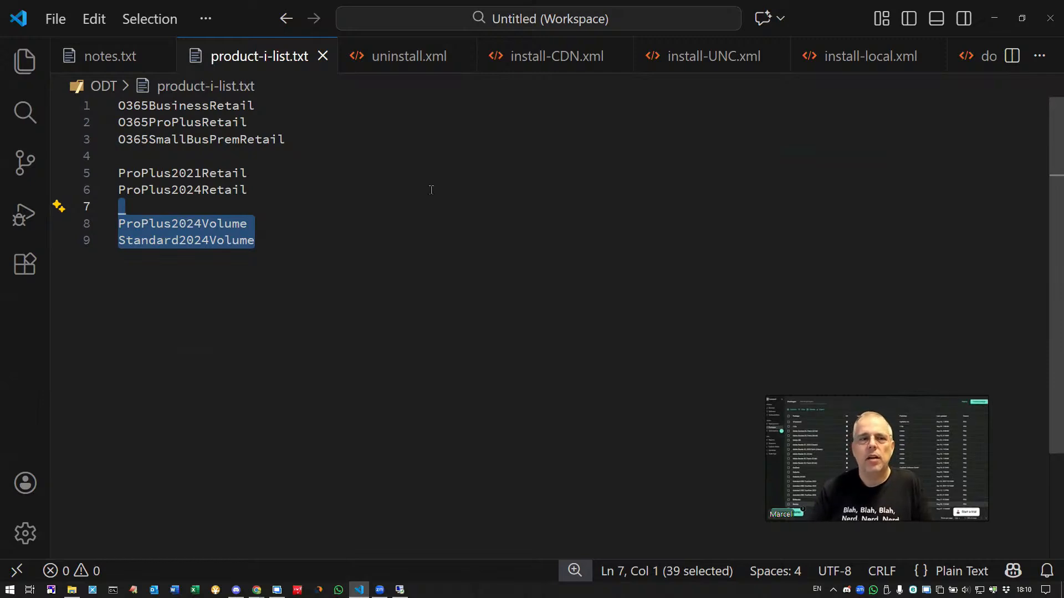
left_click_drag(273, 189, 118, 105)
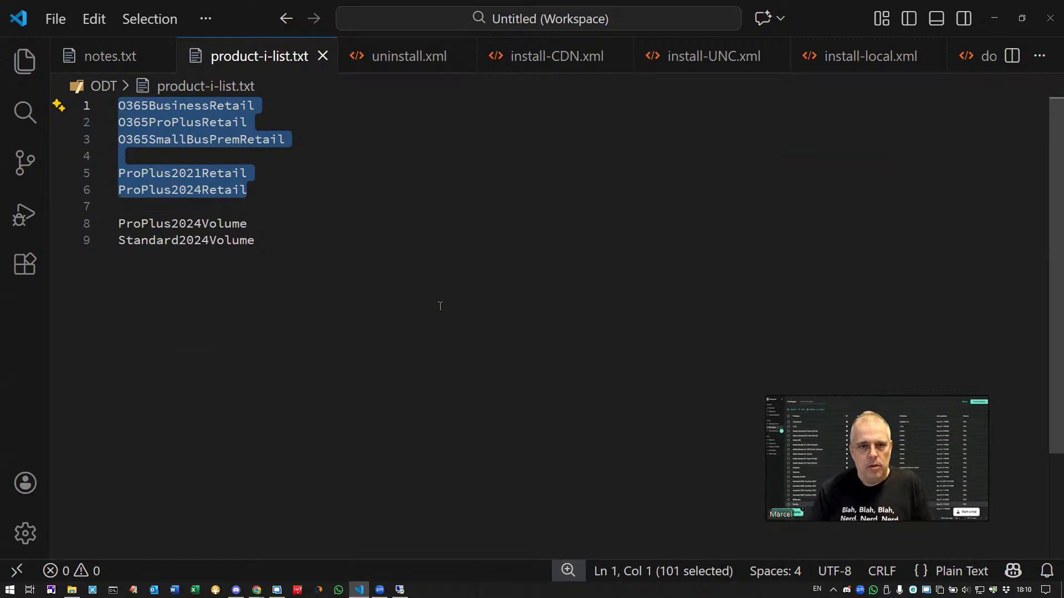
left_click(411, 60)
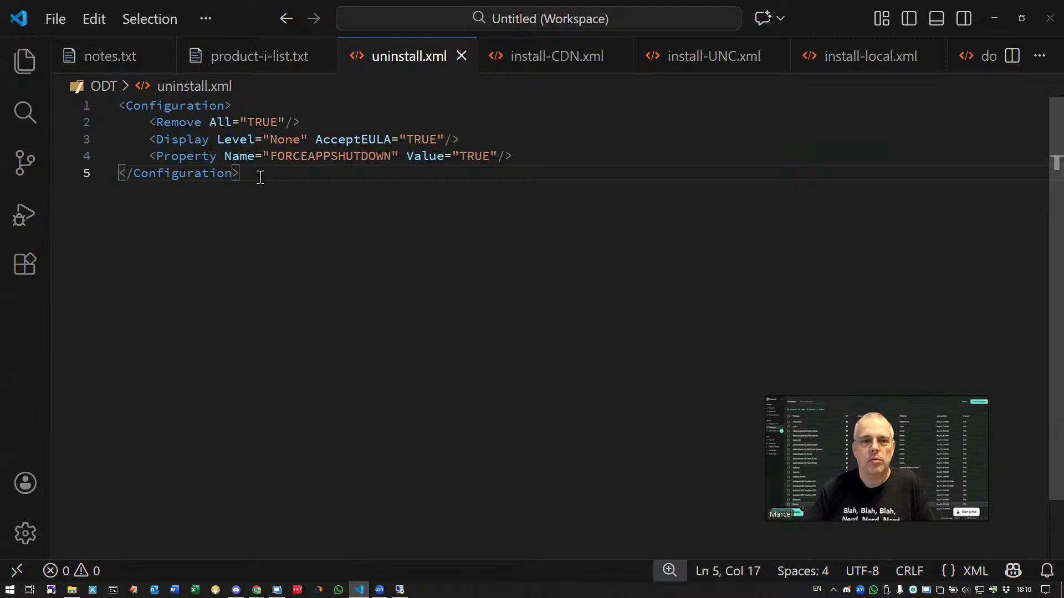
Highlight the Remove All line and the FORCEAPPSHUTDOWN property line in uninstall.xml.
left_click_drag(304, 122, 156, 122)
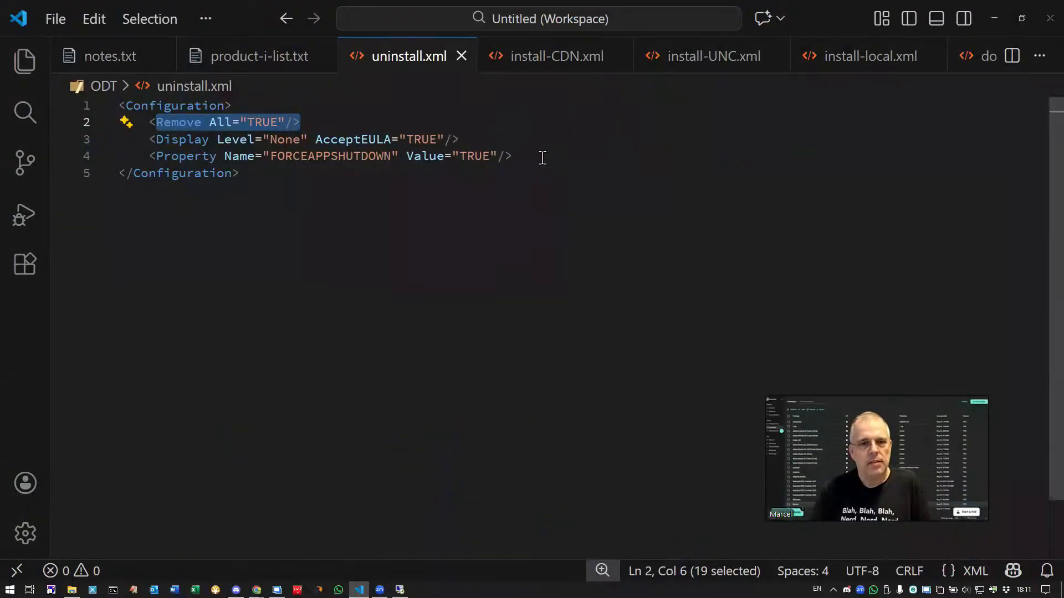
left_click_drag(543, 158, 157, 158)
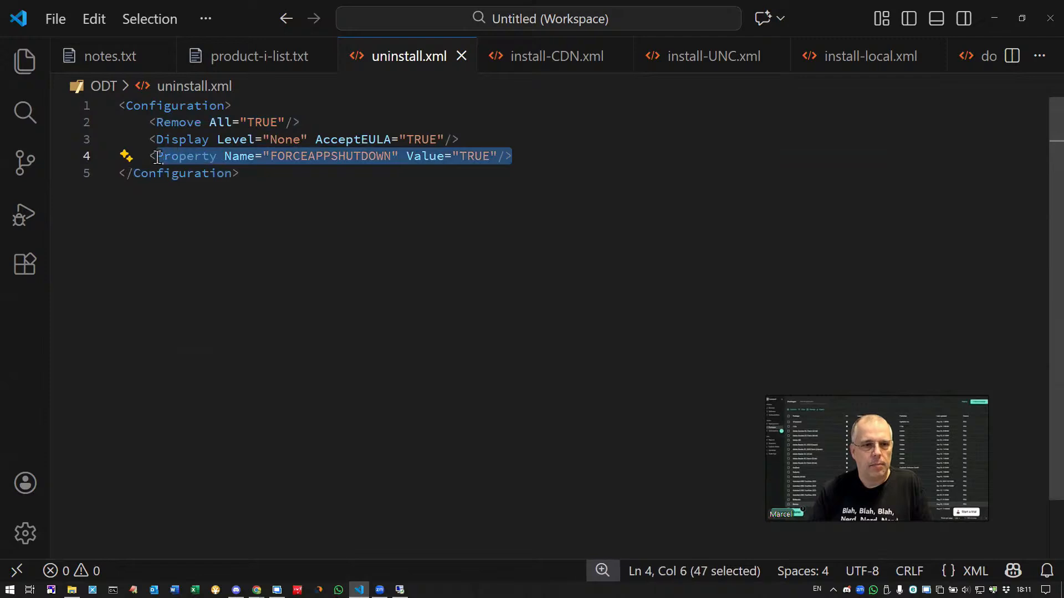
left_click(449, 194)
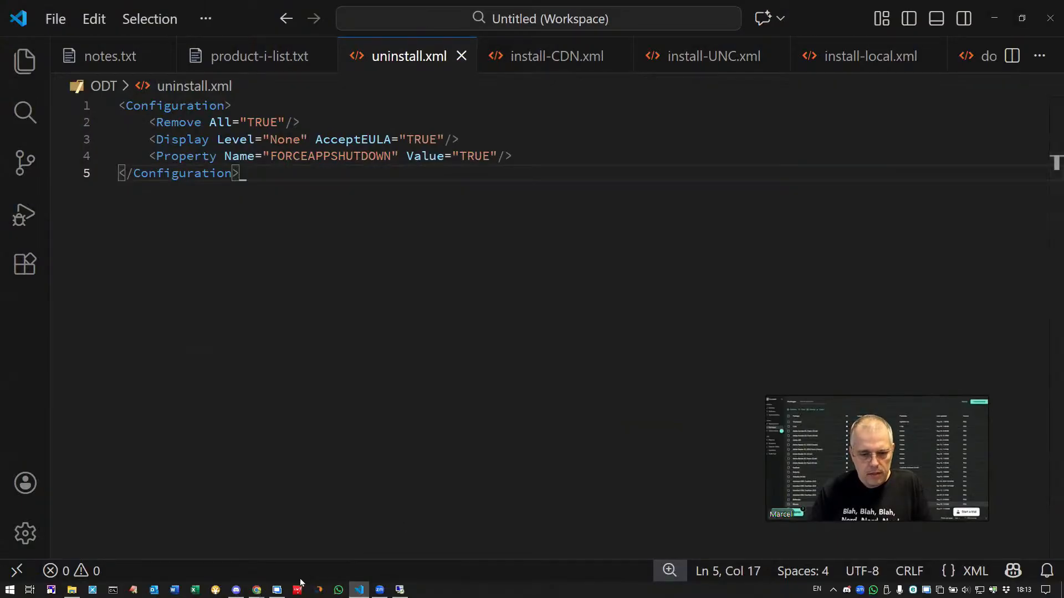
Switch to the browser and open the Office 365 Upgrade - CDN package, reviewing its timeout and the close-Office script step.
mouse_move(261, 590)
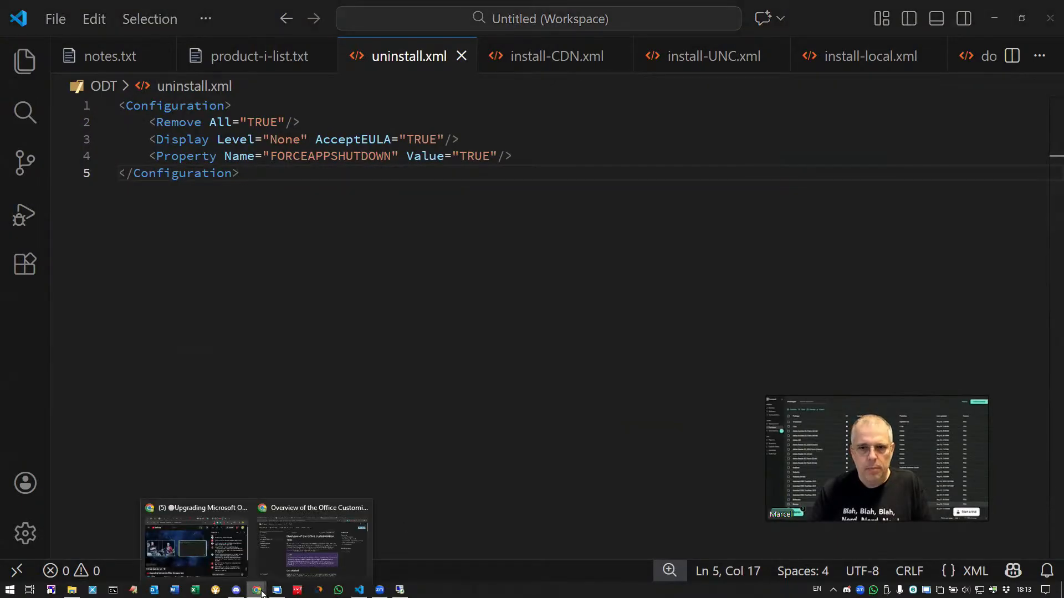
left_click(308, 532)
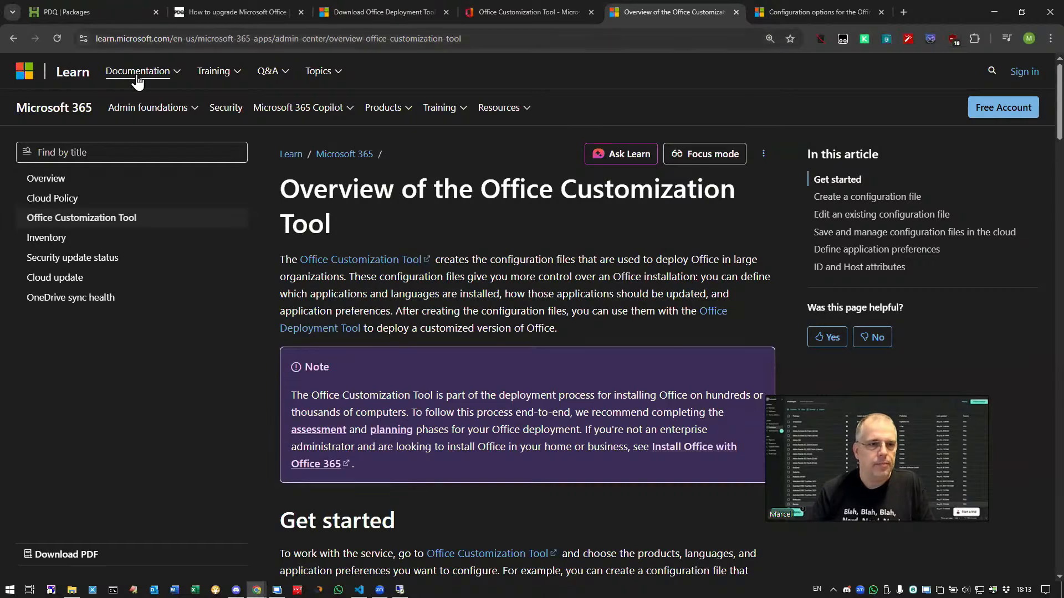
left_click(83, 7)
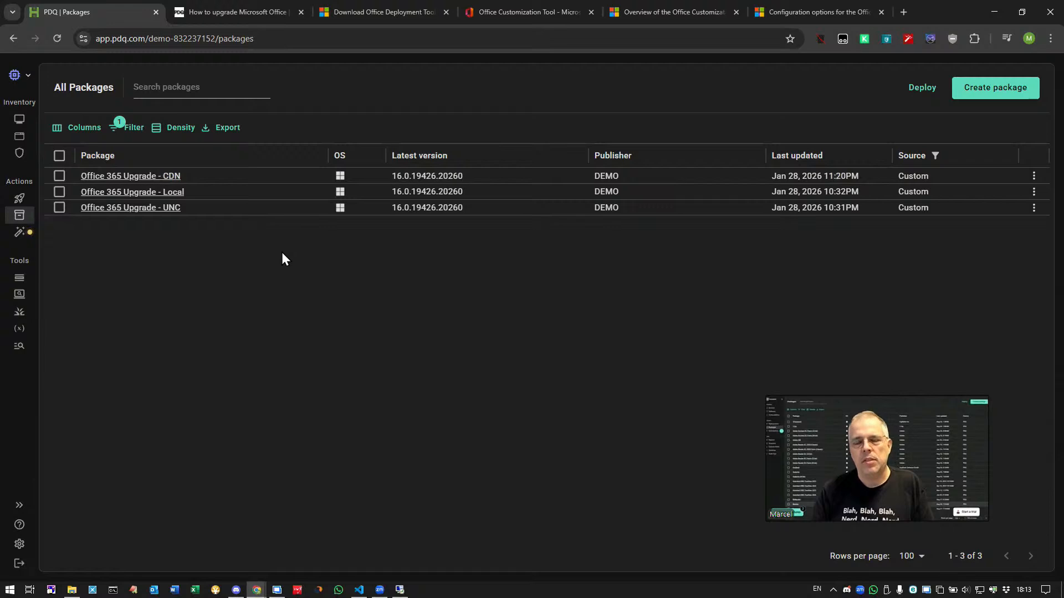
left_click(169, 176)
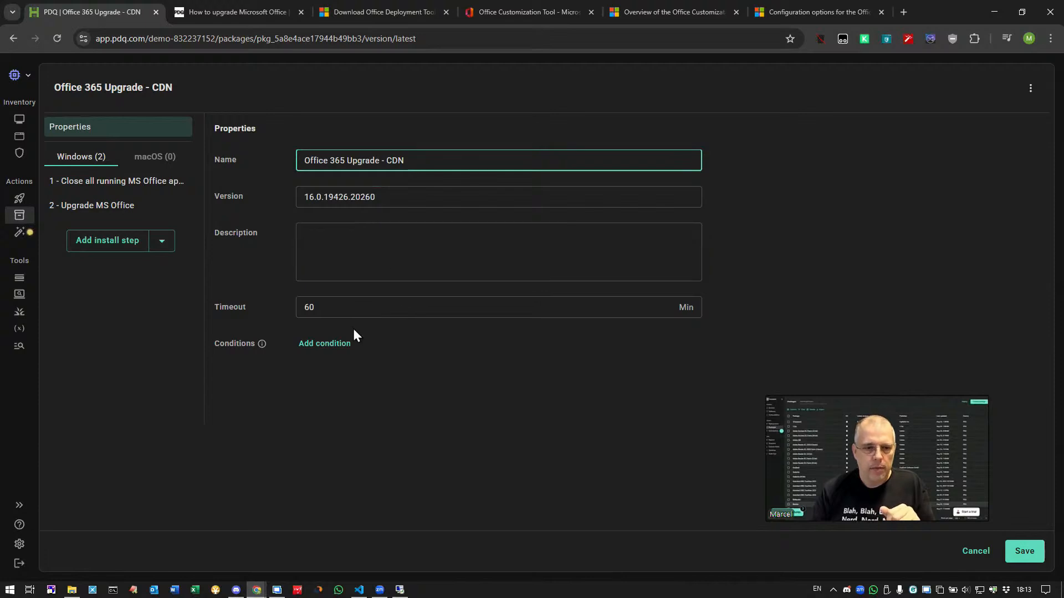
left_click_drag(333, 309, 278, 314)
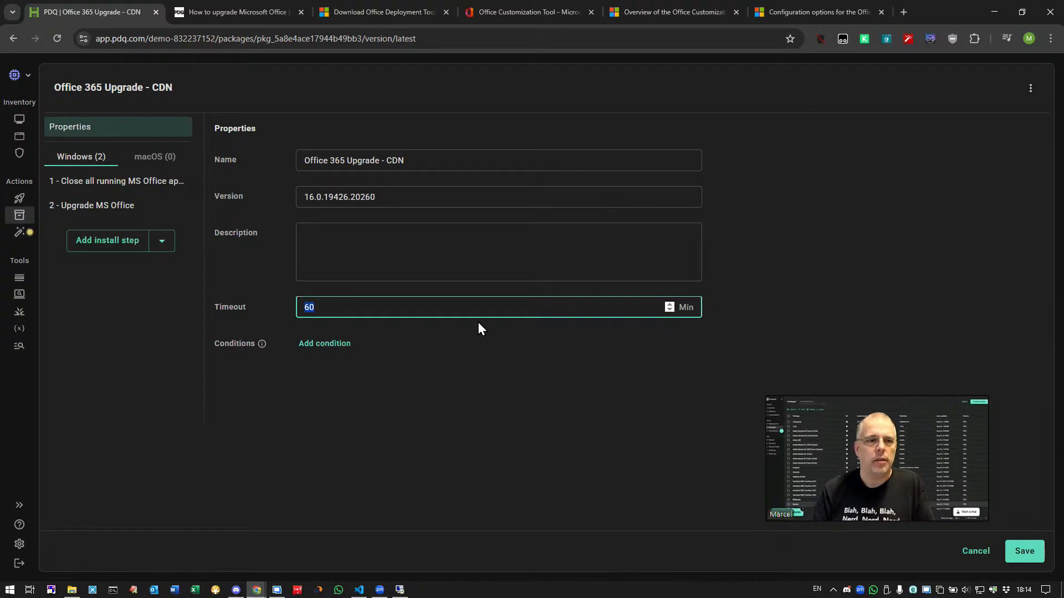
left_click(127, 183)
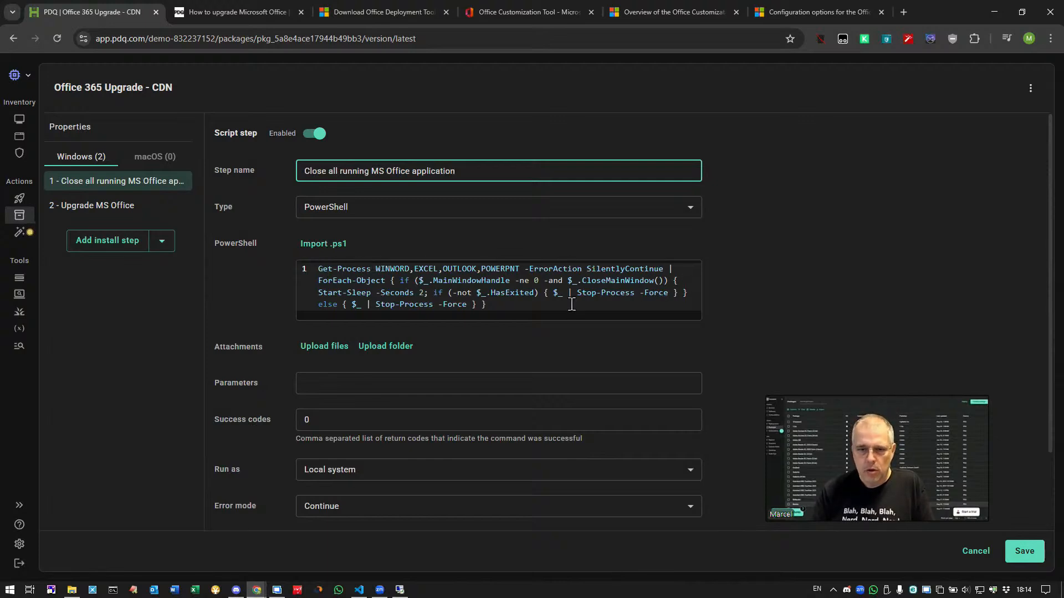
scroll(509, 311, "down", 3)
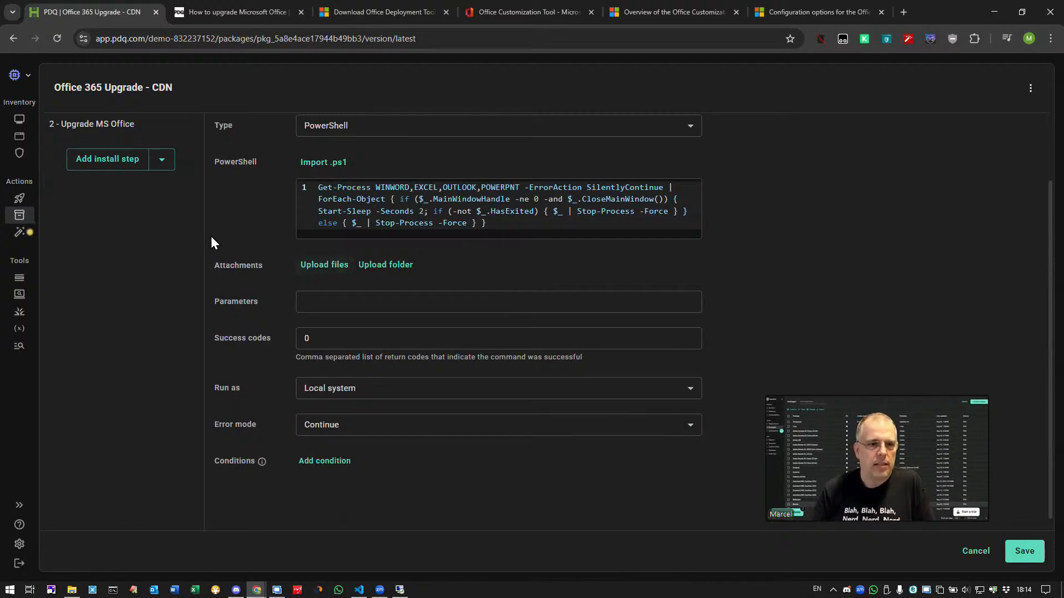
Reopen the CDN package and review the Upgrade MS Office step's setup.exe configure commands and attached files.
left_click(21, 213)
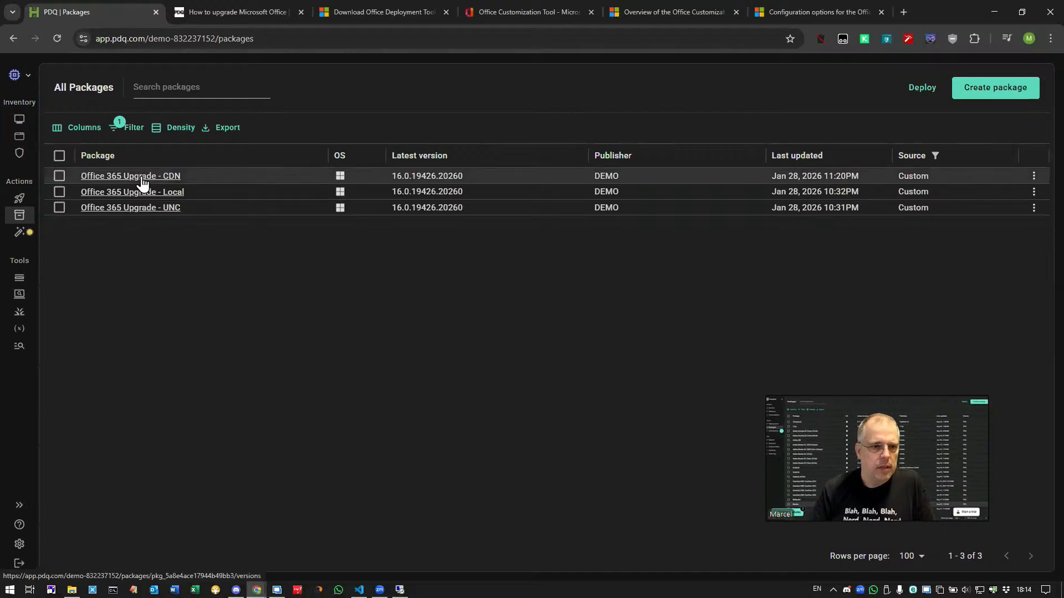
left_click(142, 177)
left_click(126, 206)
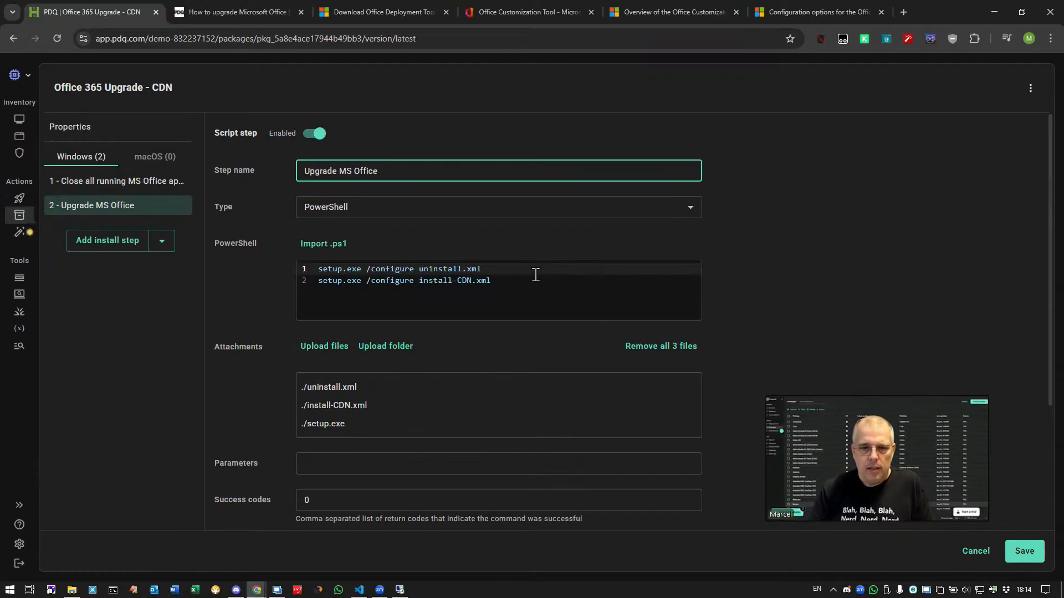
left_click_drag(514, 283, 307, 273)
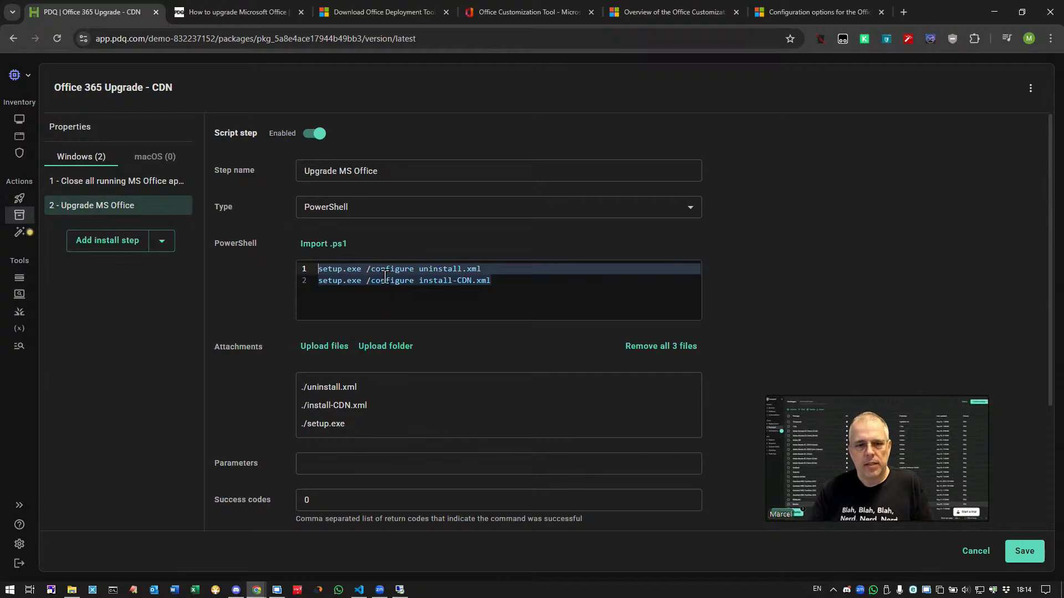
left_click(508, 277)
left_click_drag(435, 287, 316, 286)
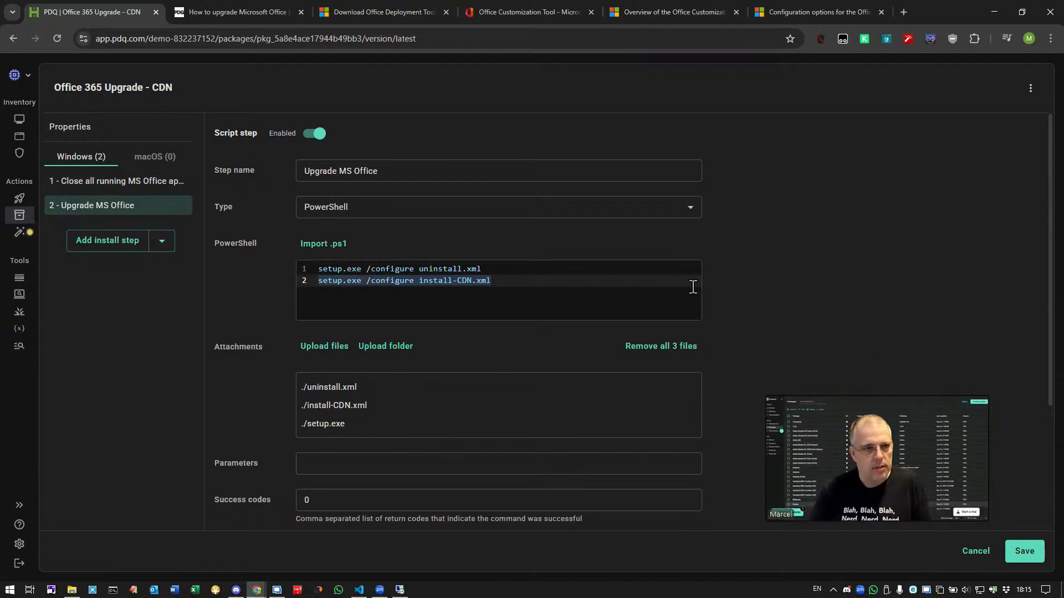
Check Office on the remote test machine, then deploy the Office 365 Upgrade - CDN package to PDQ-DEMO.
left_click(407, 589)
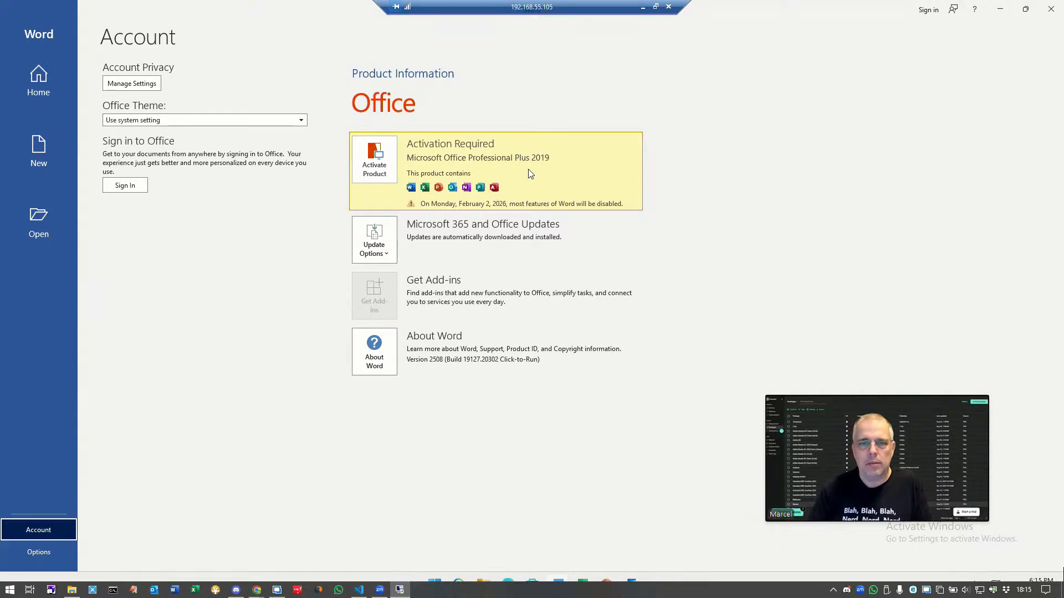
left_click(643, 7)
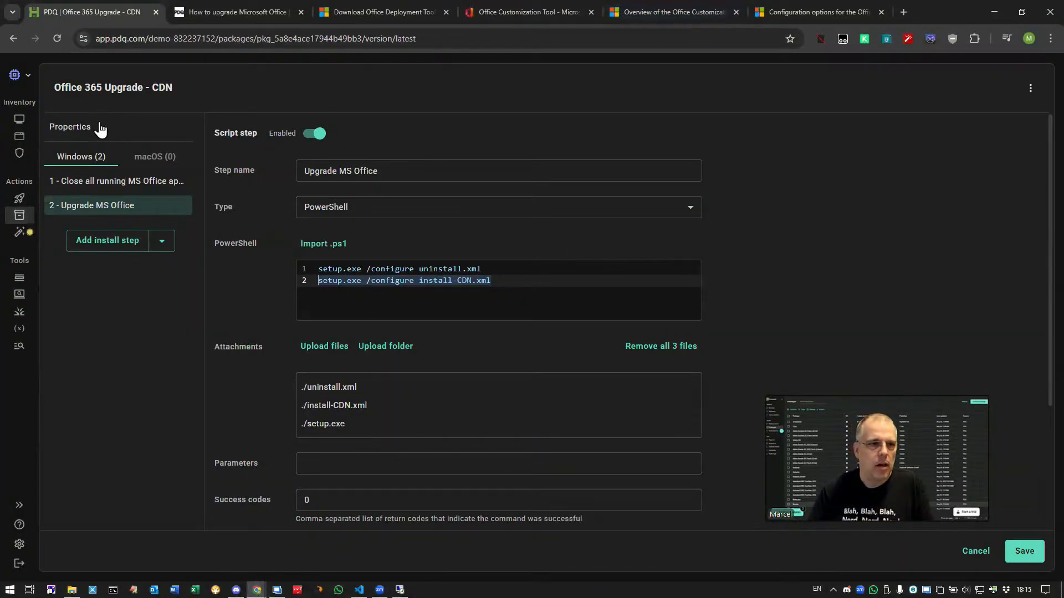
left_click(19, 119)
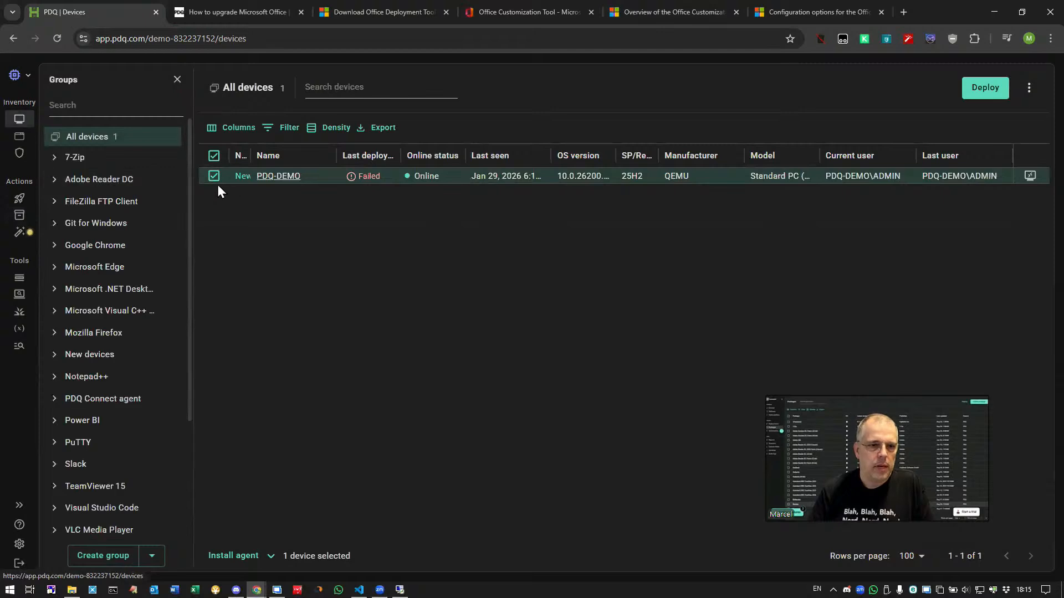
left_click(984, 88)
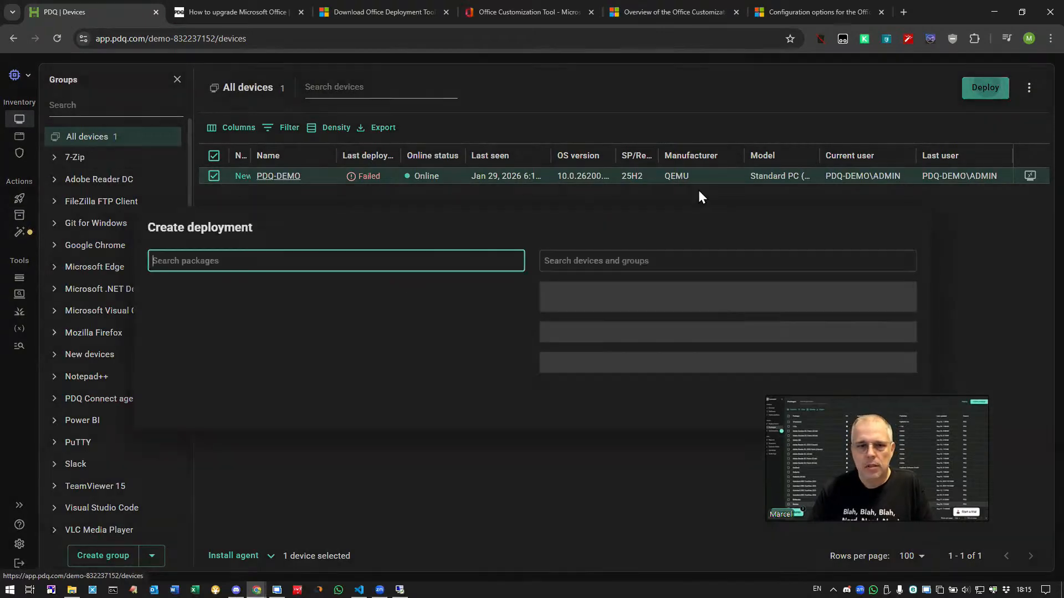
left_click(256, 282)
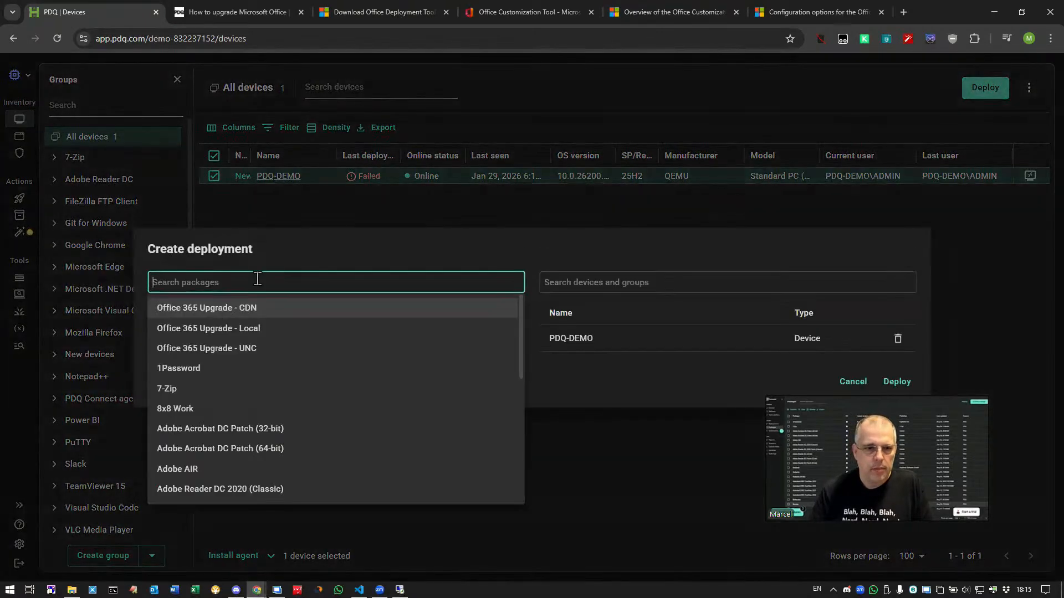
left_click(256, 308)
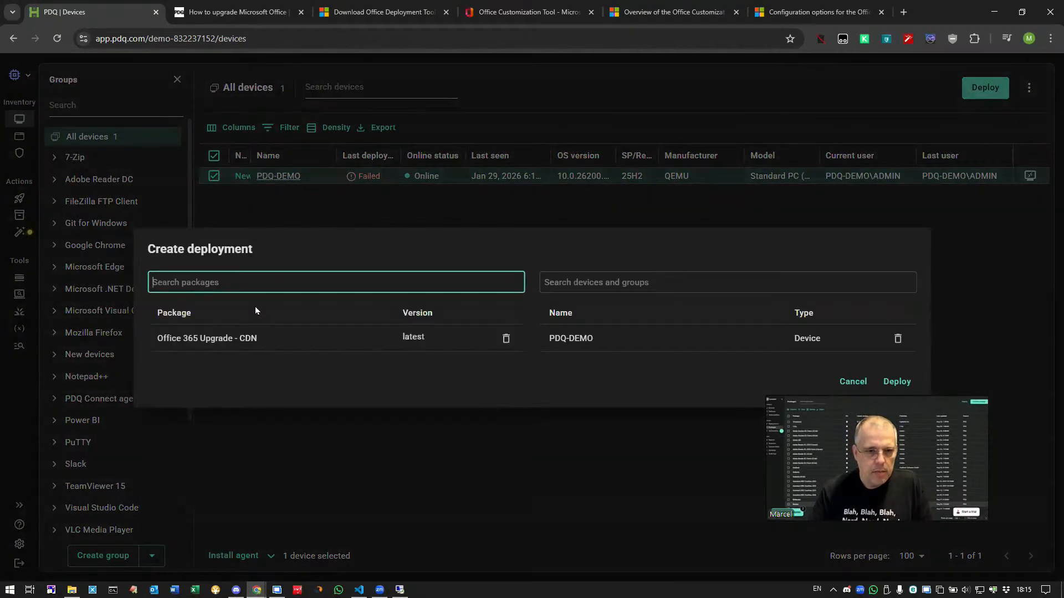
left_click(897, 383)
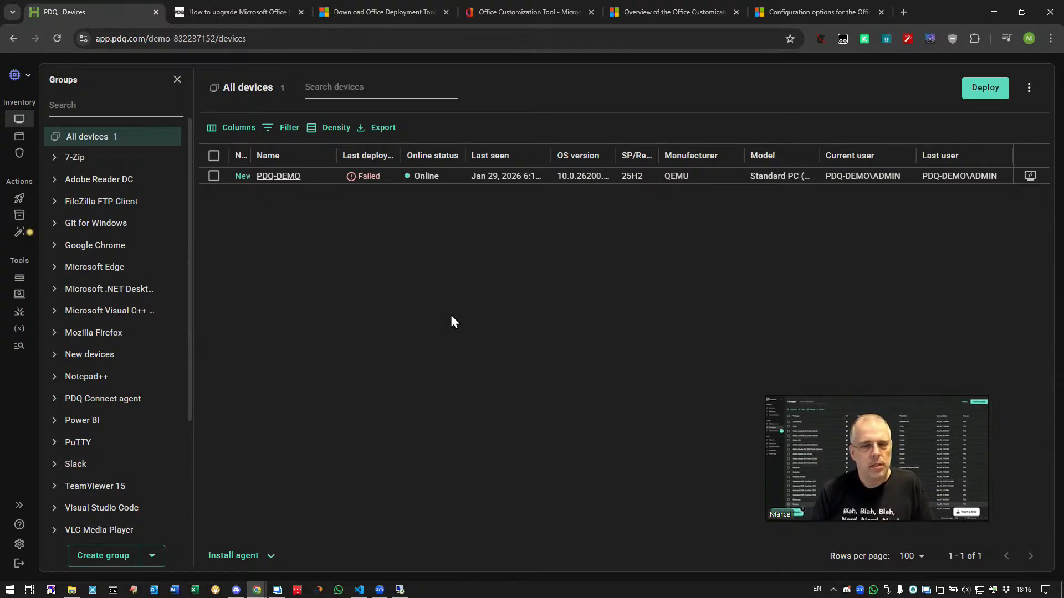
Open the Office 365 Upgrade - UNC package and review its Upgrade MS Office script step.
left_click(399, 591)
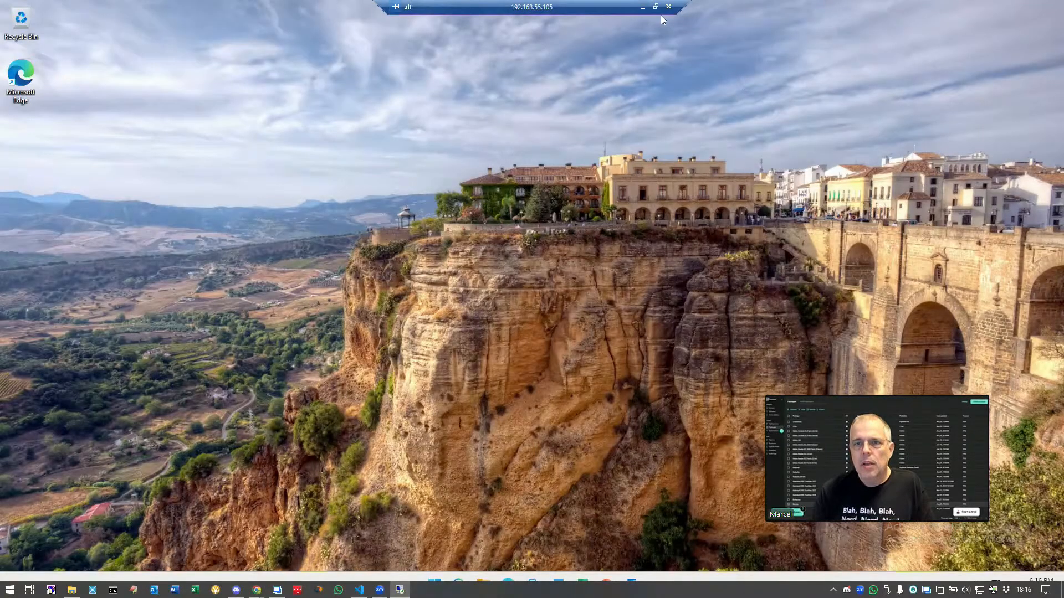
left_click(642, 7)
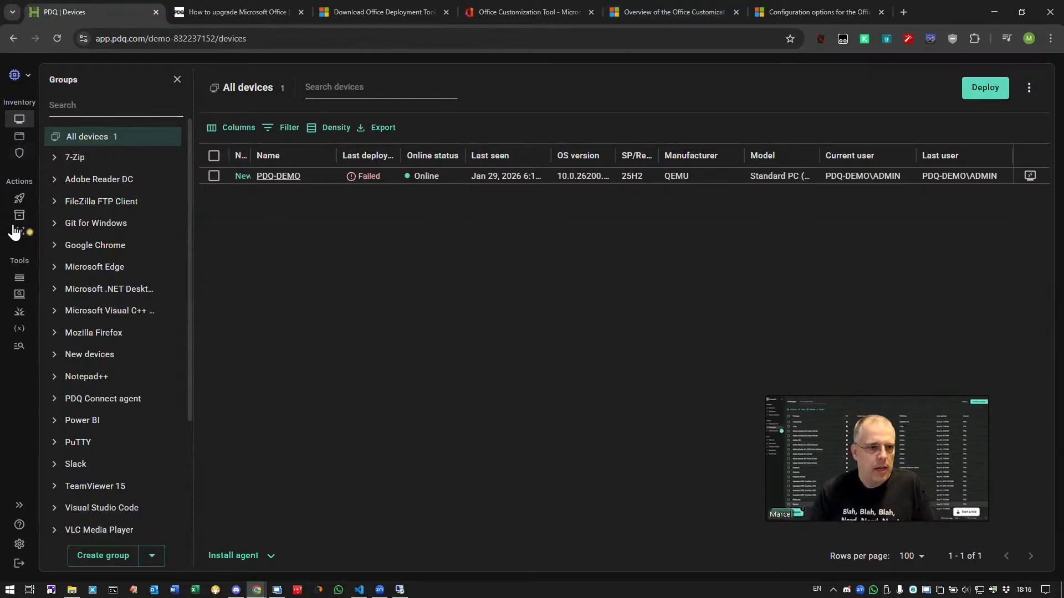
left_click(19, 216)
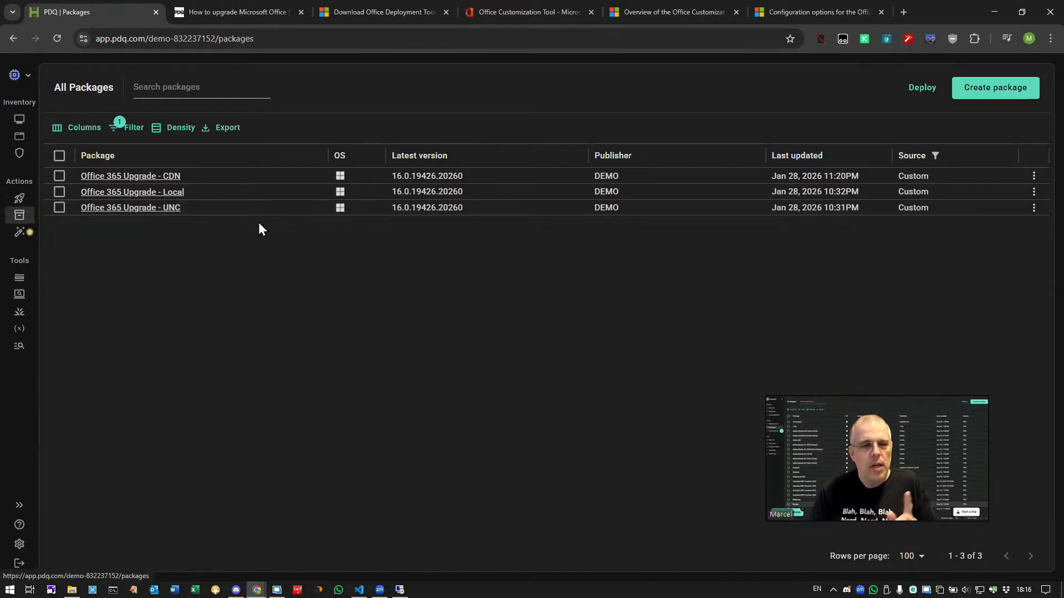
left_click(138, 208)
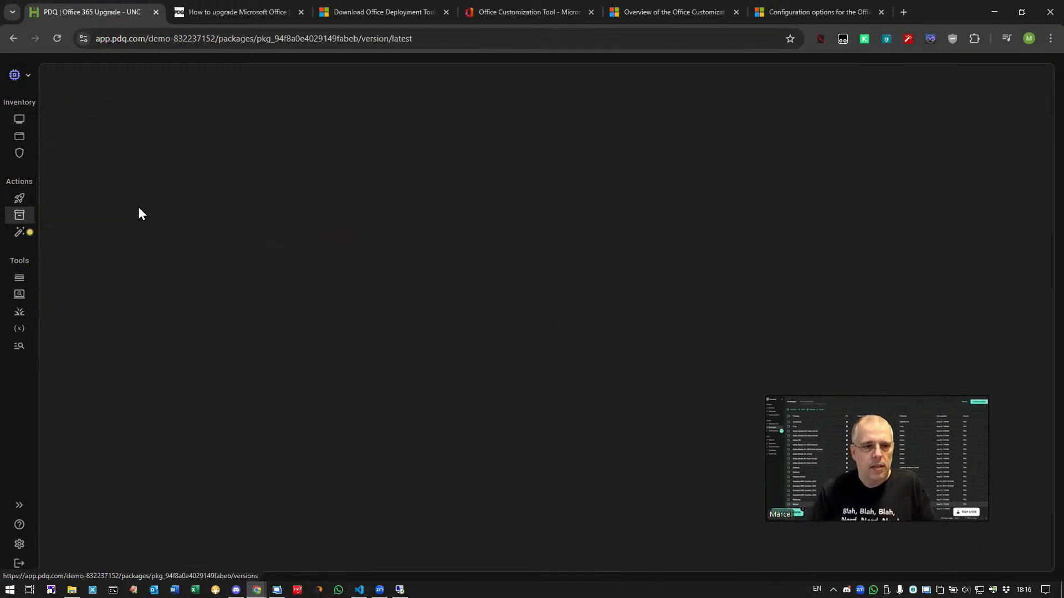
left_click(134, 190)
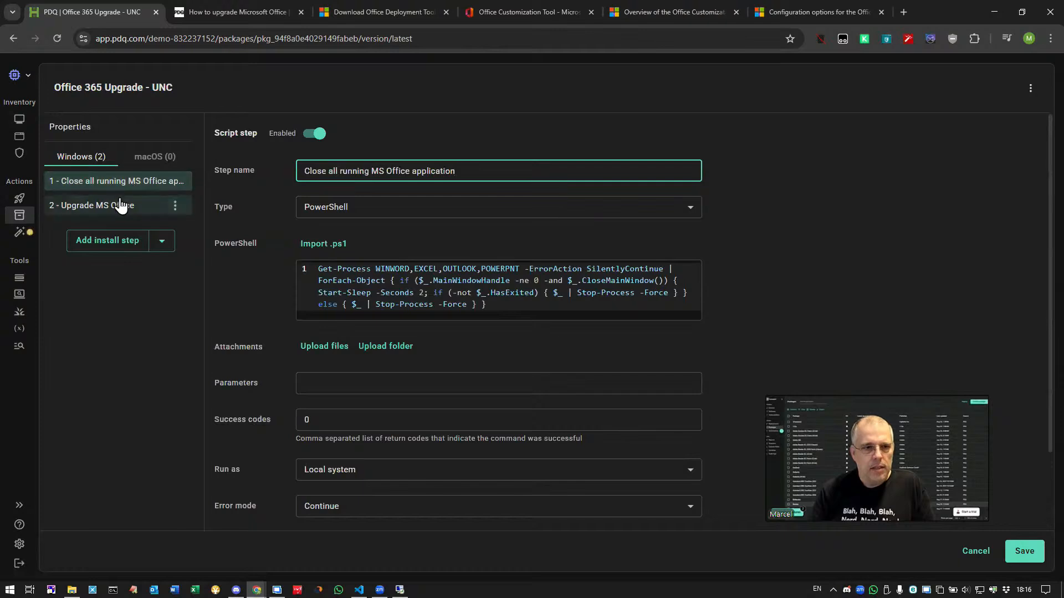
left_click(120, 205)
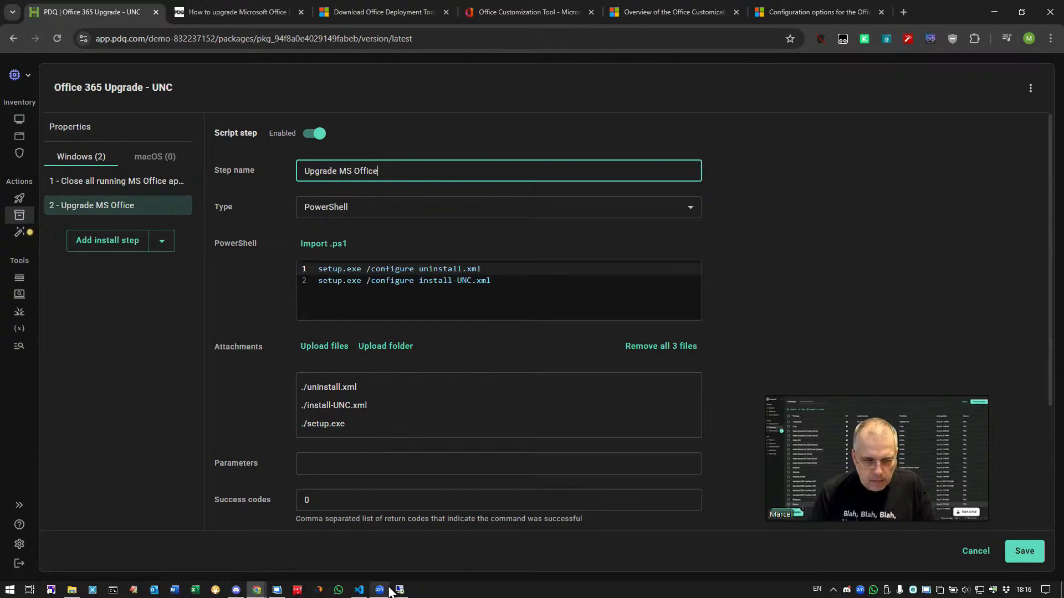
Return to the code editor and open install-UNC.xml to review its configuration.
mouse_move(384, 595)
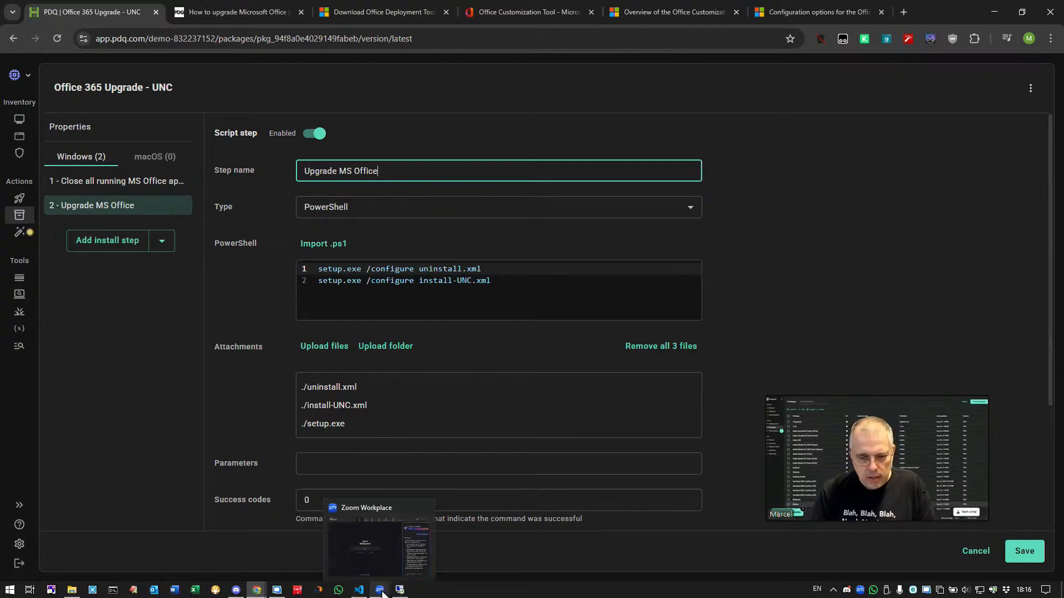
left_click(380, 590)
left_click(366, 591)
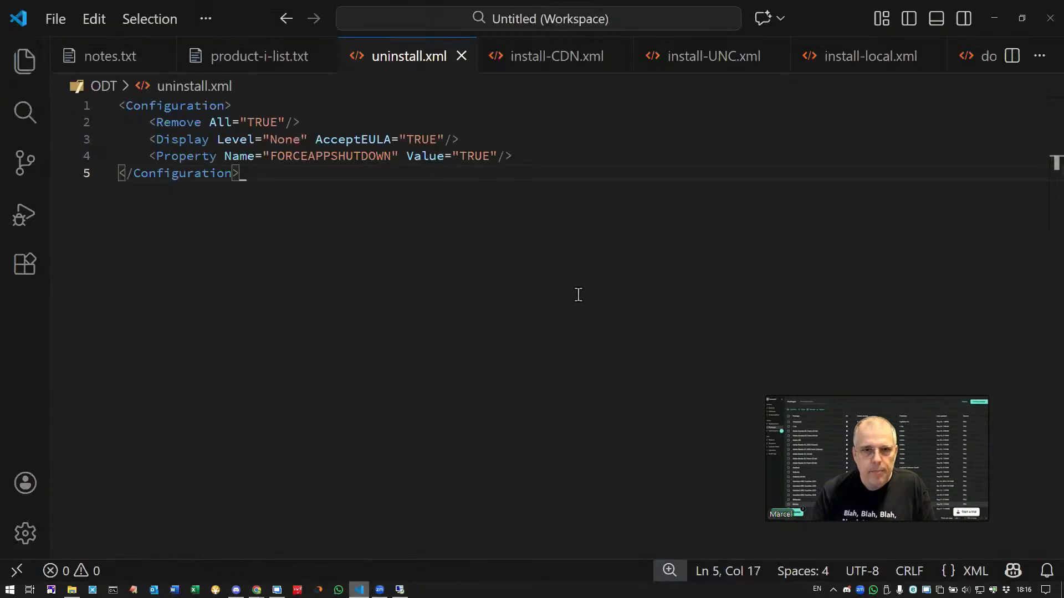
left_click(583, 132)
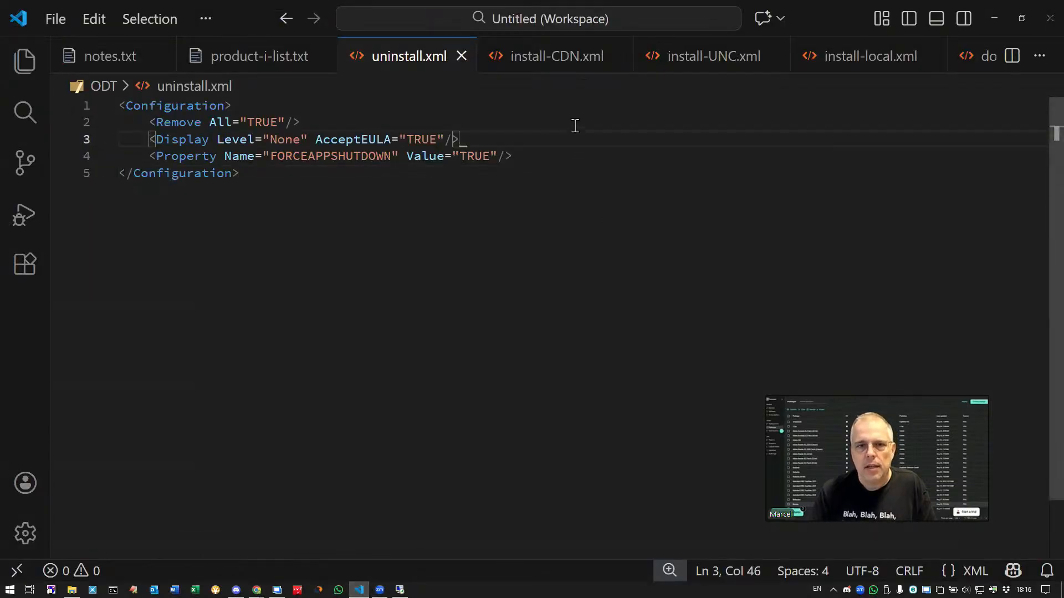
left_click(696, 56)
key("Down")
key("Down")
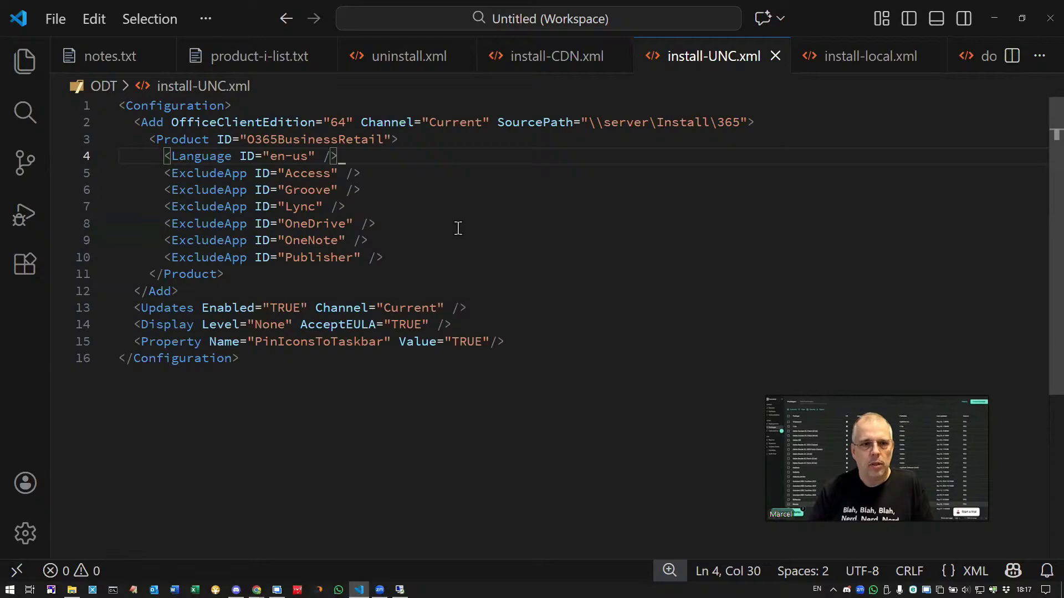
Open notes.txt and highlight the notes on setting up a Windows File Share with Domain Computer read access.
left_click(113, 58)
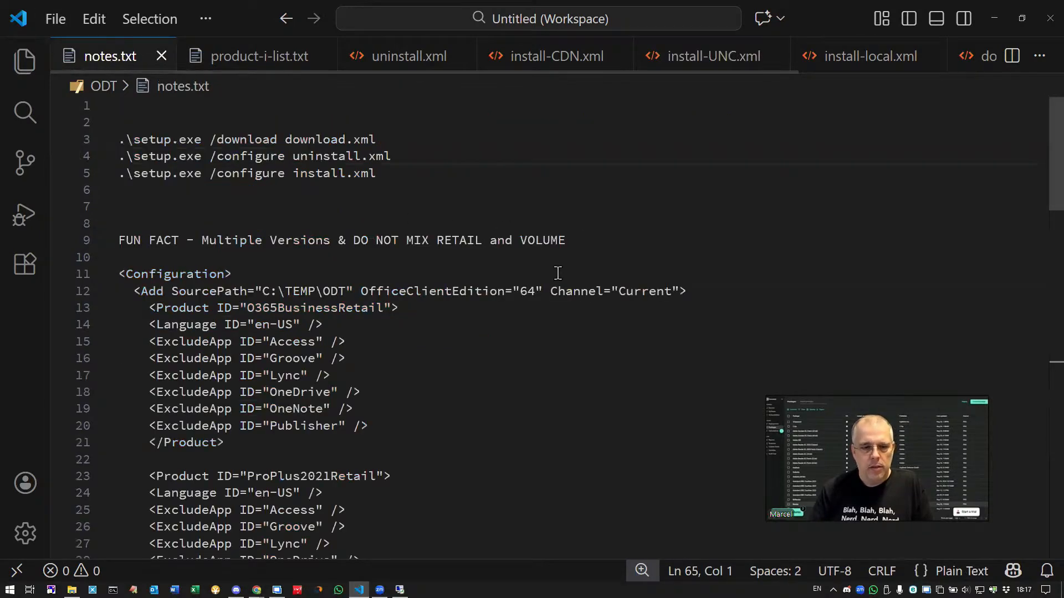
scroll(558, 275, "down", 4)
scroll(558, 276, "down", 11)
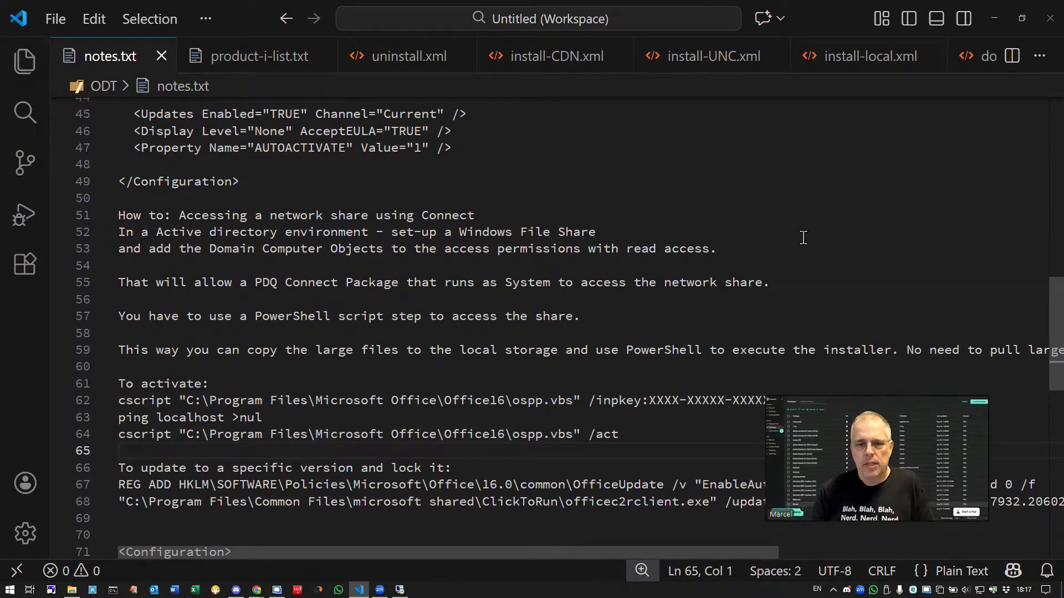
left_click_drag(597, 231, 467, 235)
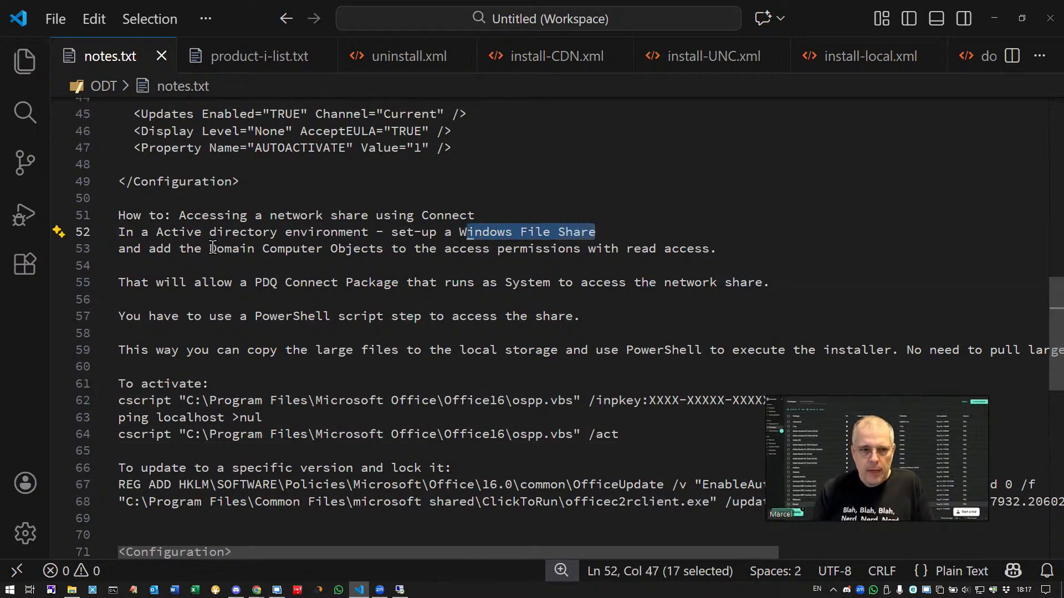
left_click_drag(209, 248, 350, 263)
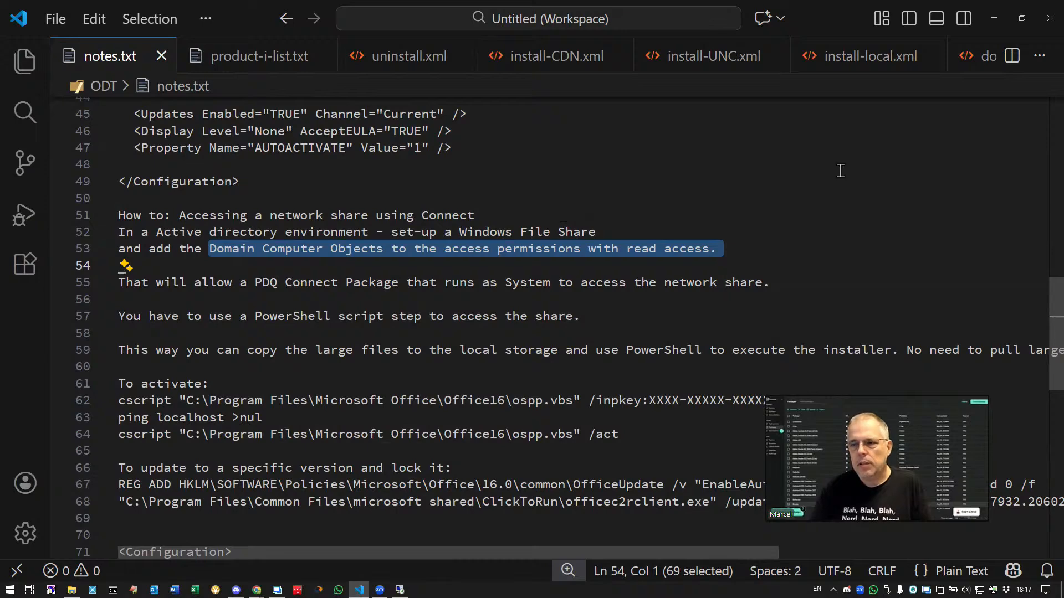
Switch to the browser and open the Office 365 Upgrade - Local package's Upgrade MS Office script step.
left_click(994, 20)
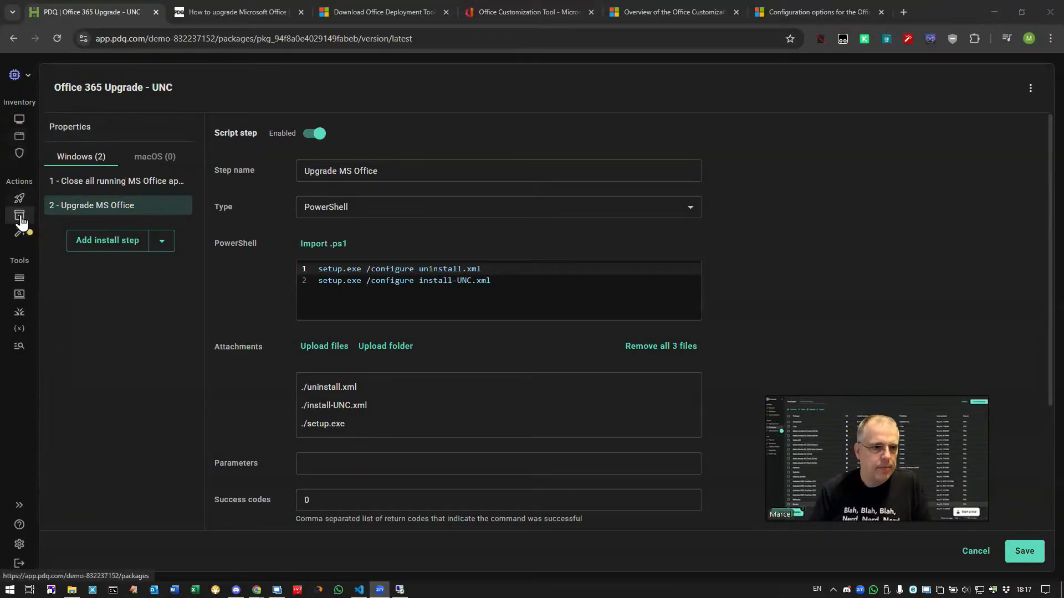
left_click(21, 221)
left_click(168, 194)
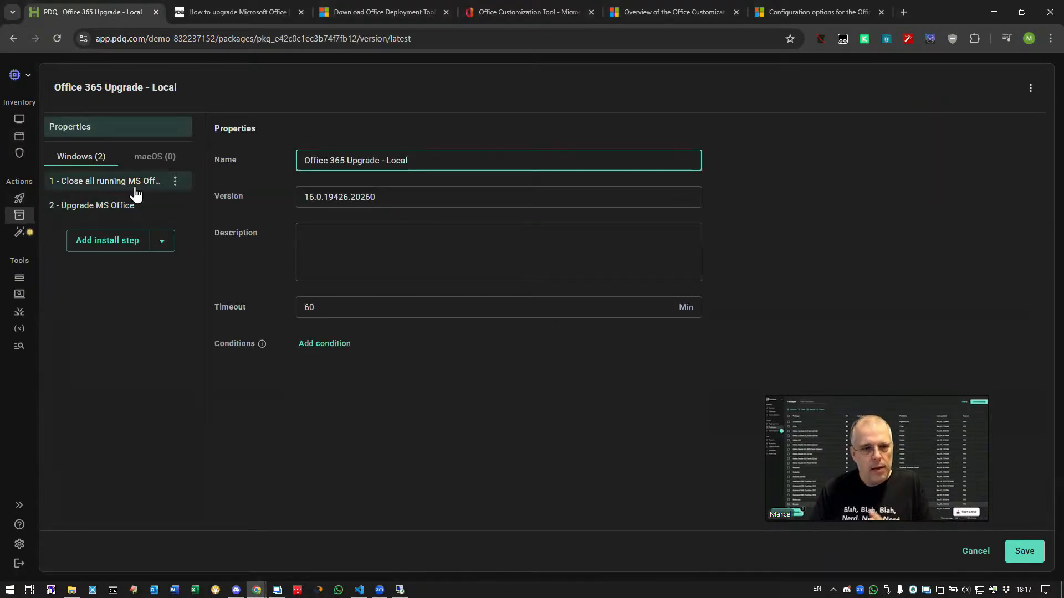
left_click(124, 206)
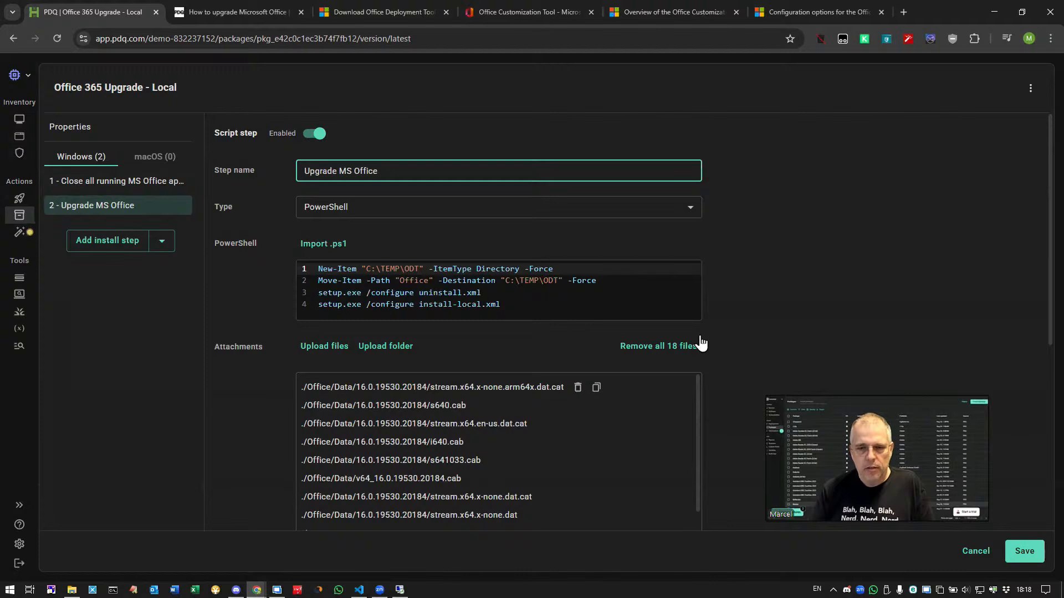
Review the PowerShell script, highlighting the install-local.xml line and the C:\TEMP\ODT destination path.
left_click(534, 281)
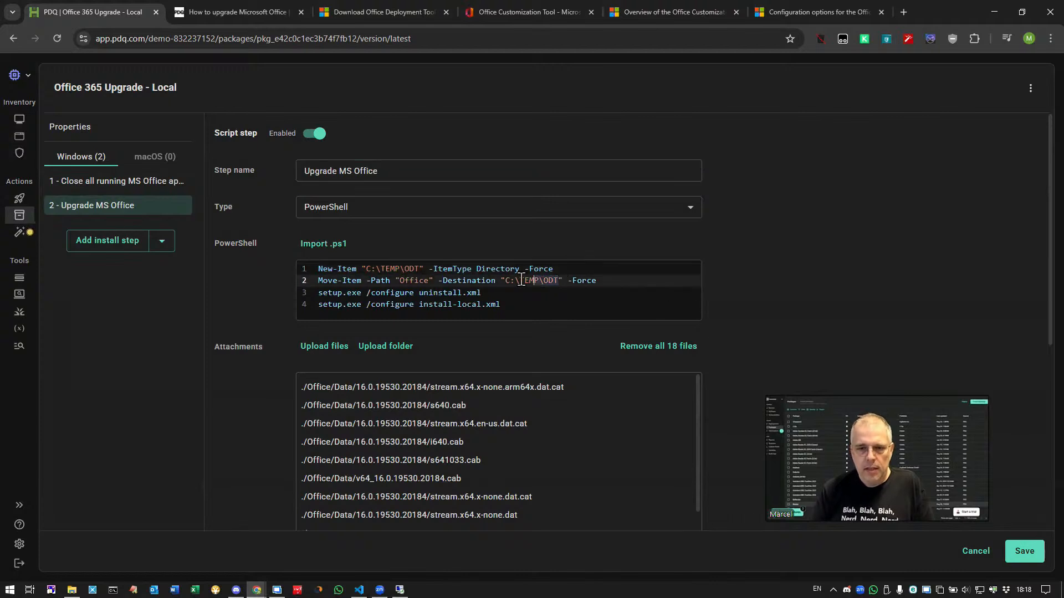
left_click(521, 281)
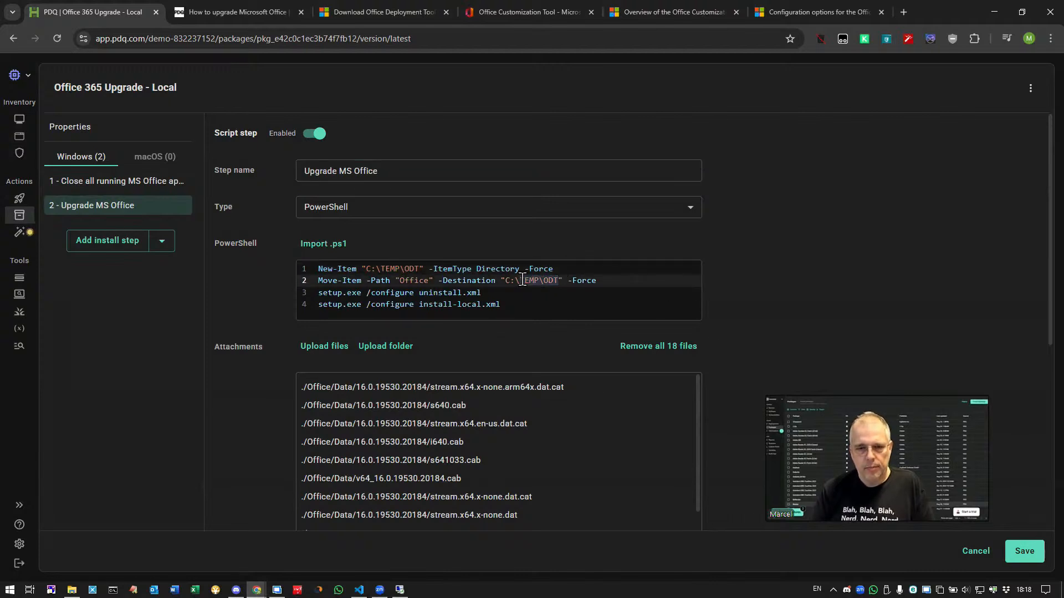
left_click(514, 280)
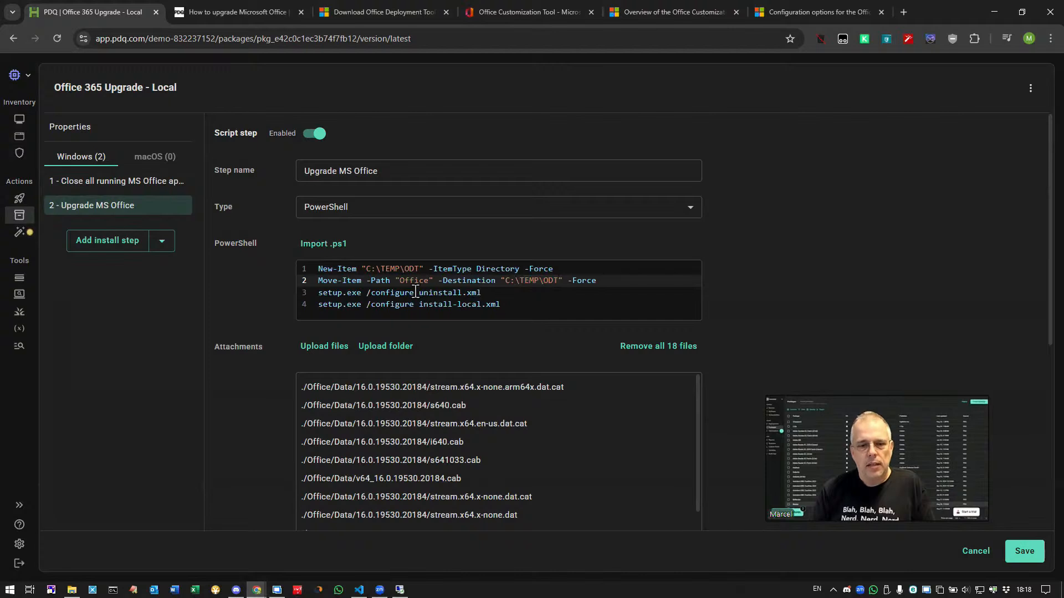
left_click(482, 292)
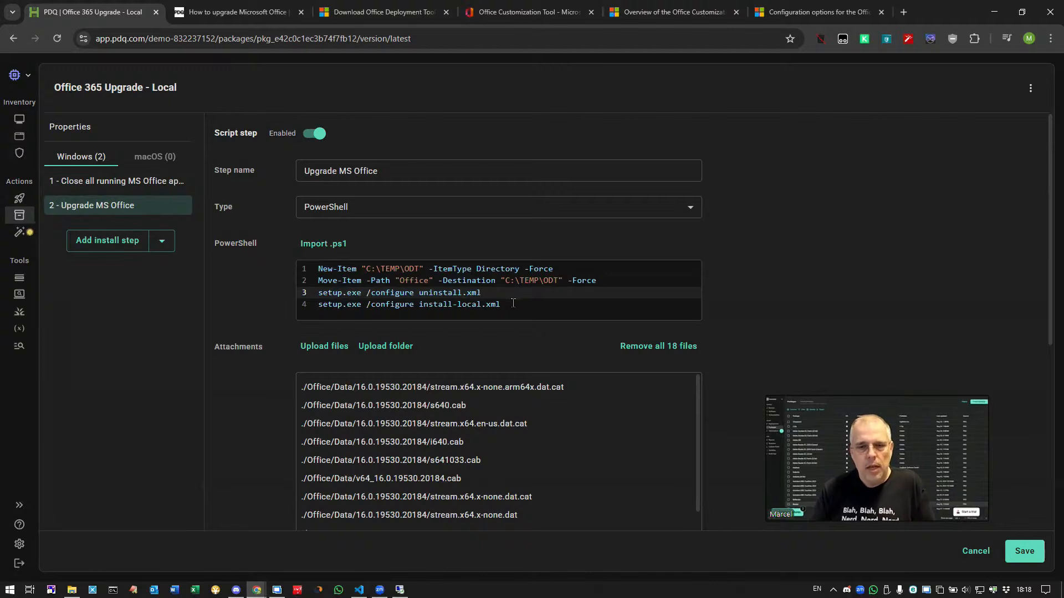
triple_click(483, 304)
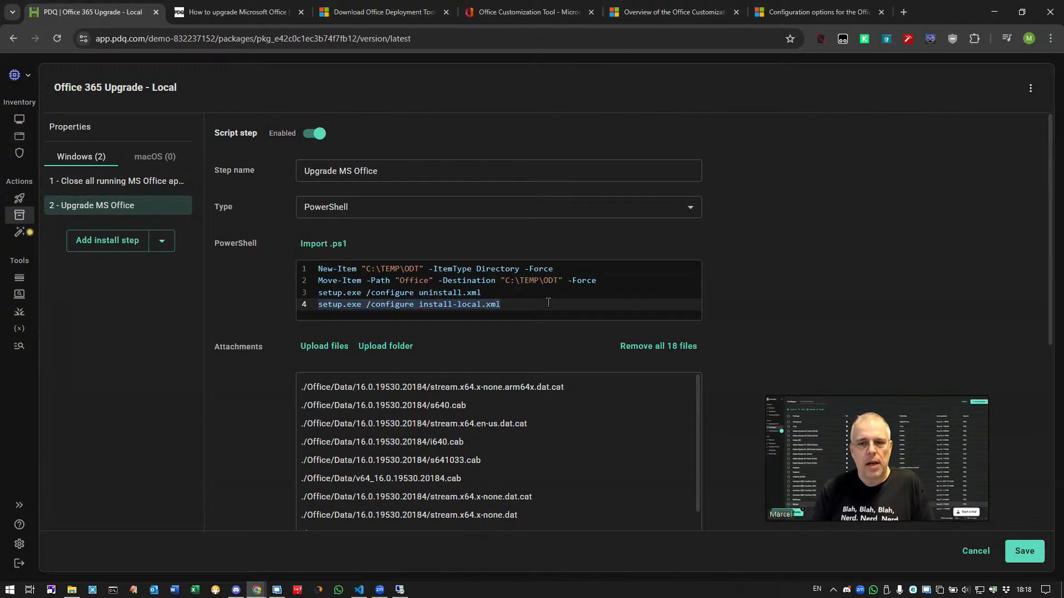
left_click_drag(558, 280, 506, 281)
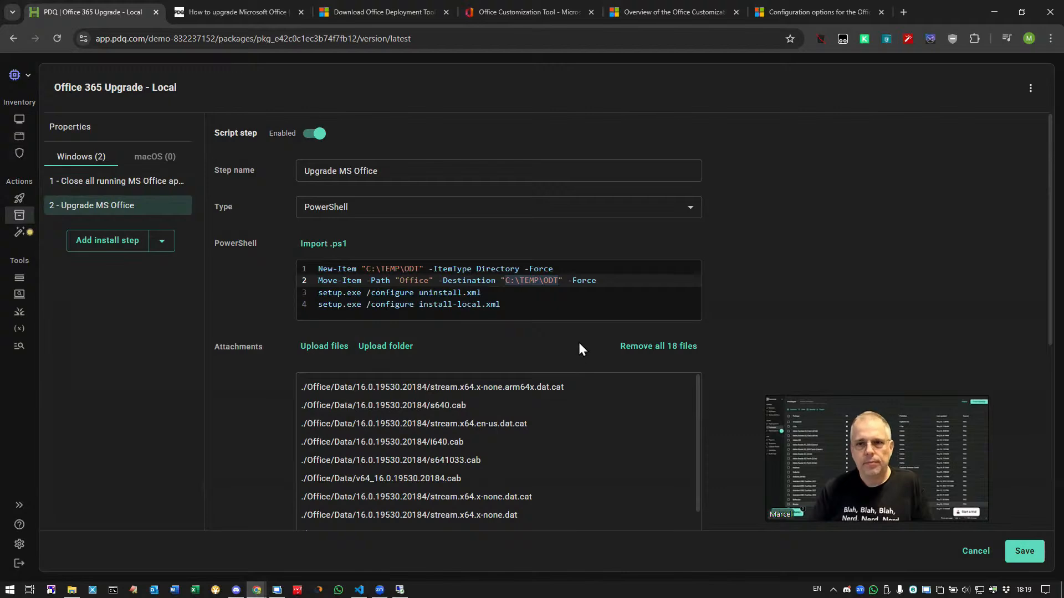
Return to the code editor and open install-local.xml to review its configuration.
left_click(359, 591)
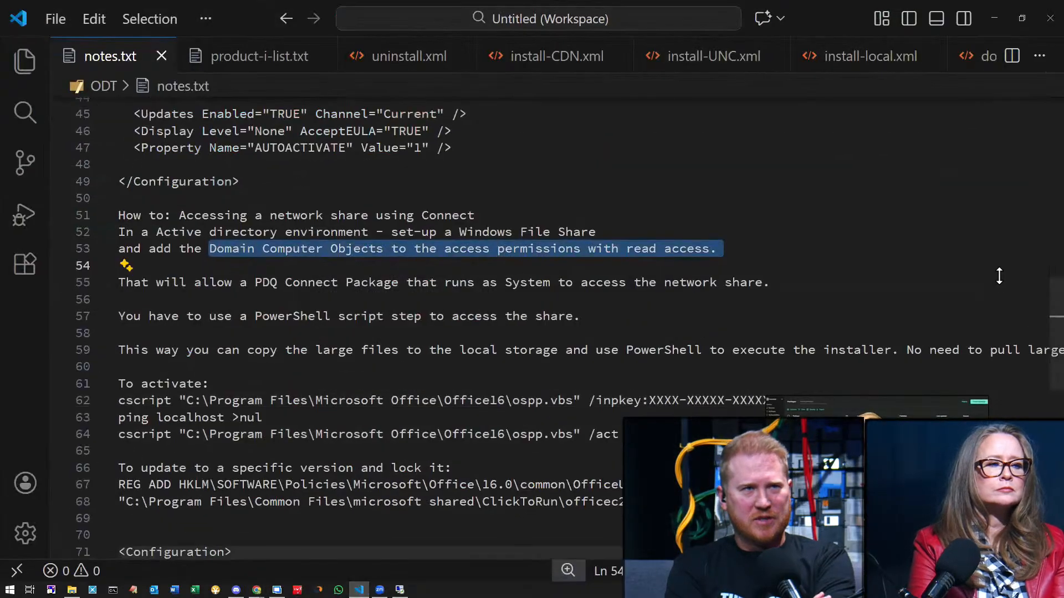
left_click(856, 60)
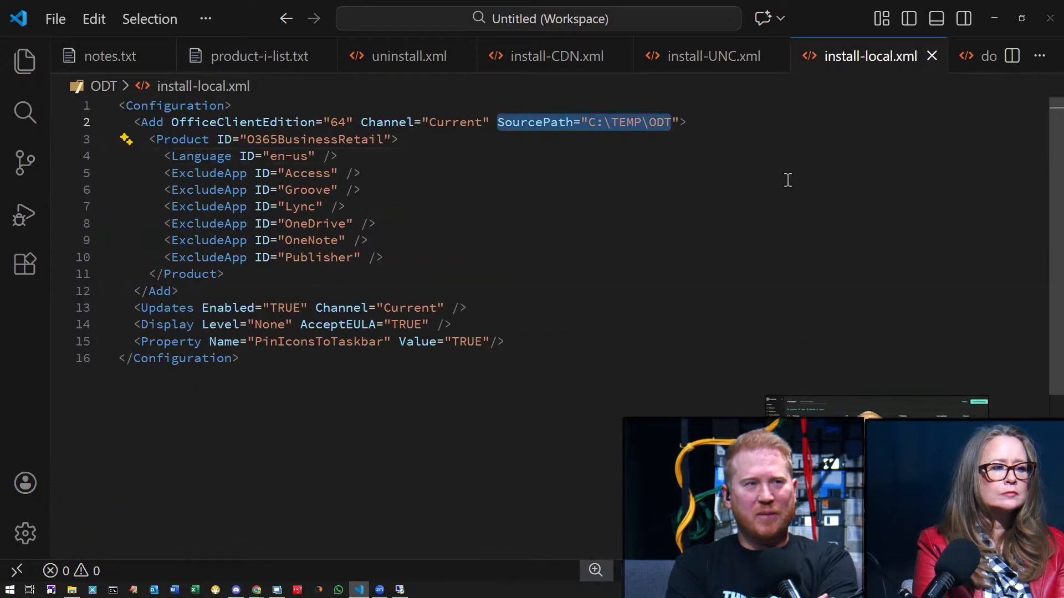